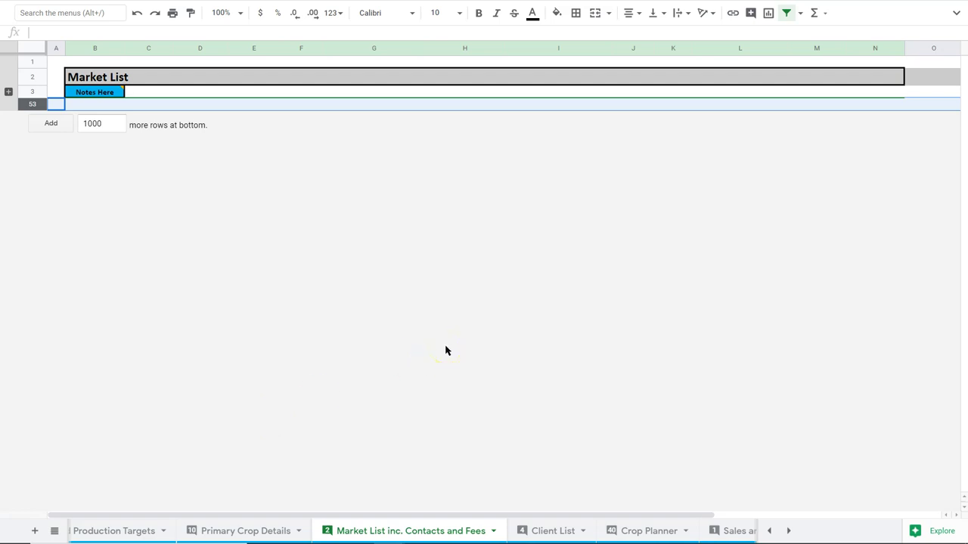
- Glance at the Client List sheet, then return to the Market List inc. Contacts and Fees sheet
click(534, 530)
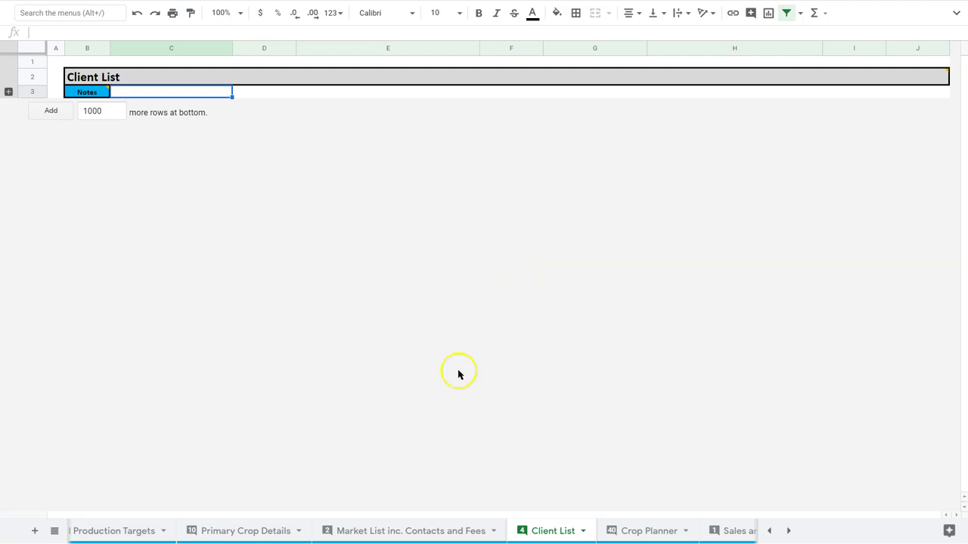
click(424, 533)
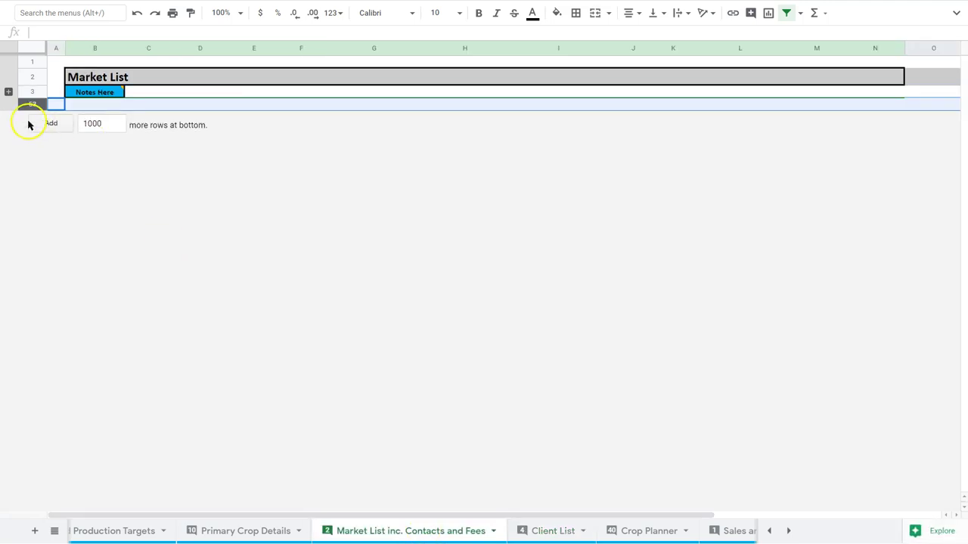
click(8, 92)
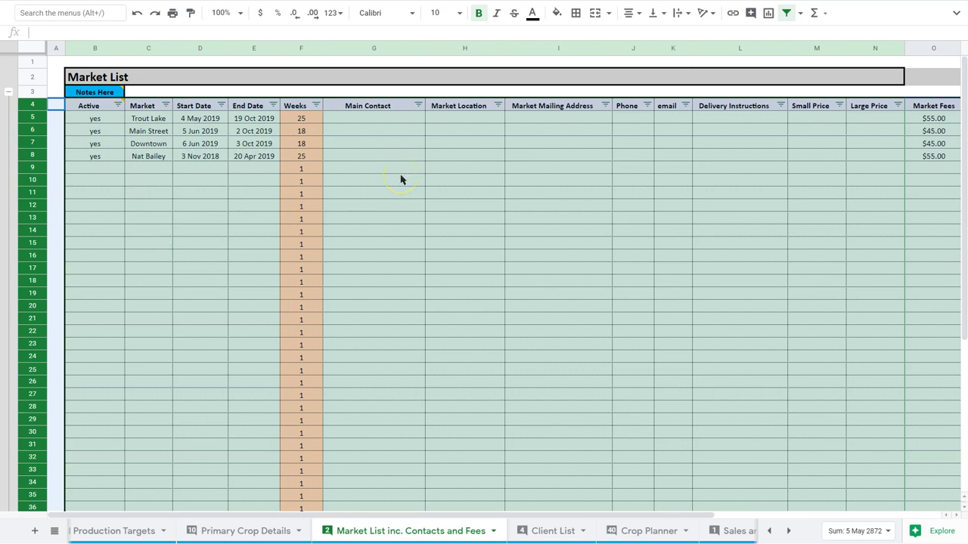
scroll(401, 179, right, 5)
scroll(400, 179, left, 5)
click(137, 107)
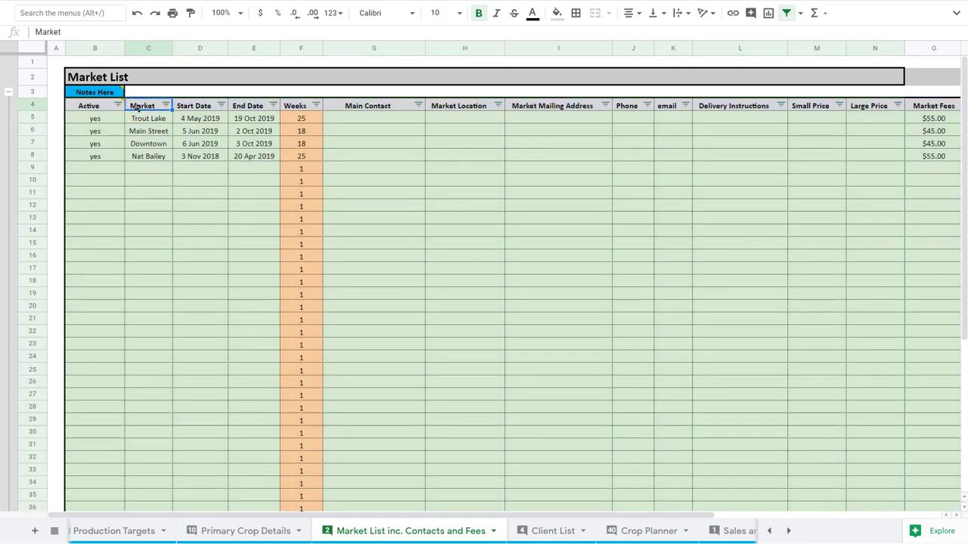
key(Right)
key(Right)
key(Right)
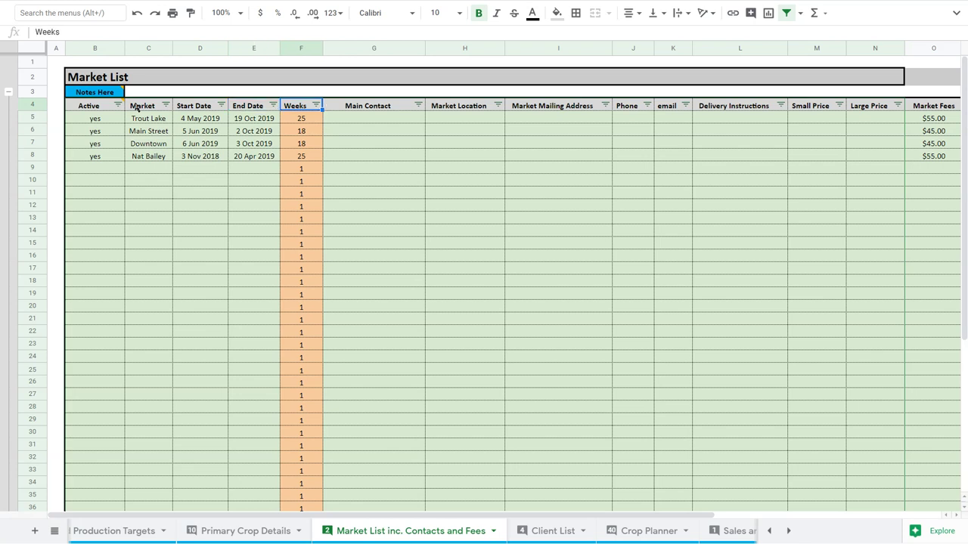
key(Down)
key(Down)
key(Down)
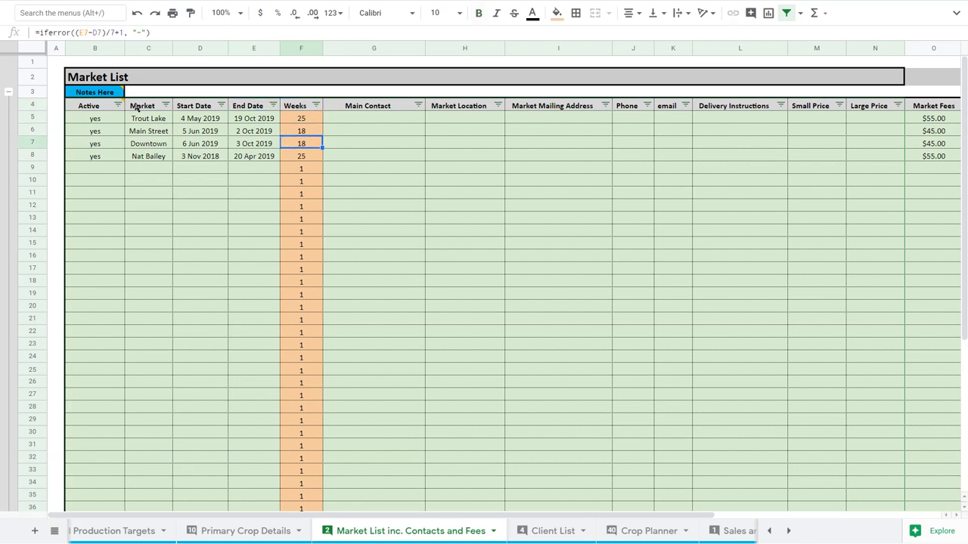
key(Down)
key(Up)
key(Up)
key(Up)
key(Down)
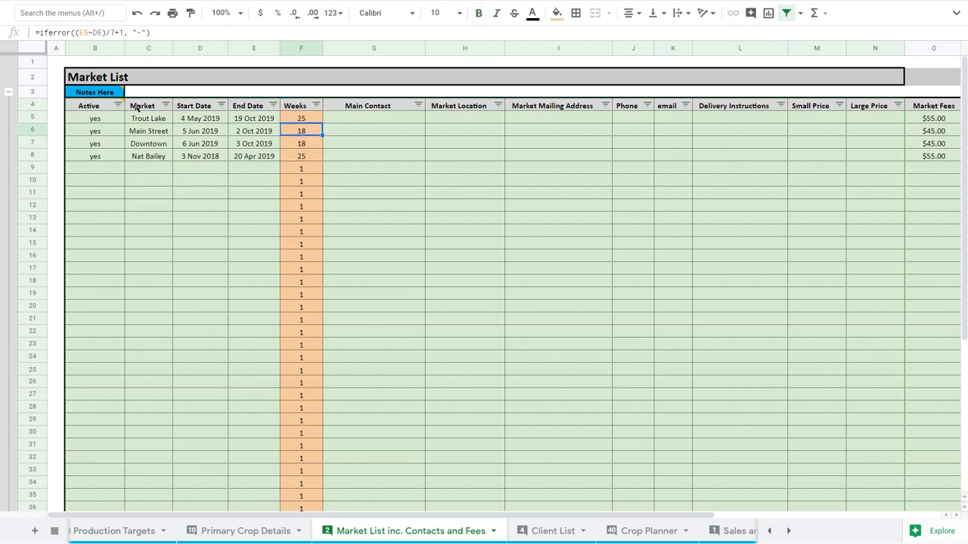
key(Down)
key(Down)
key(Up)
key(Up)
key(Up)
key(Left)
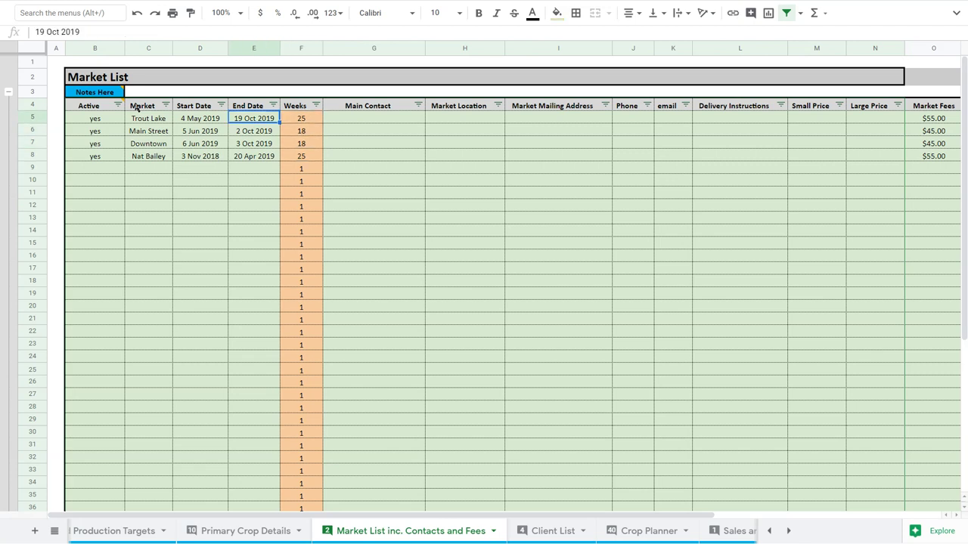
key(Left)
key(Right)
key(Right)
key(Left)
key(Down)
key(Left)
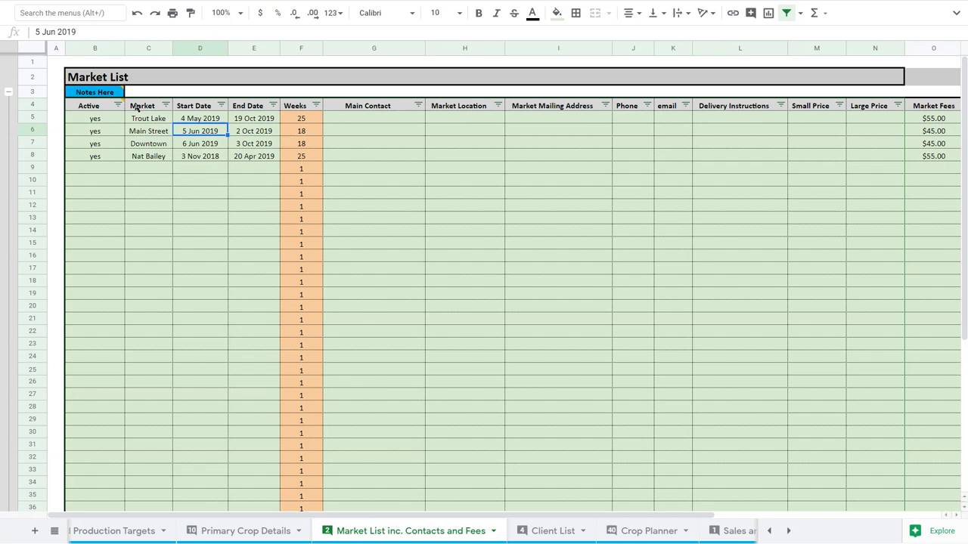
key(Right)
key(Right)
key(Up)
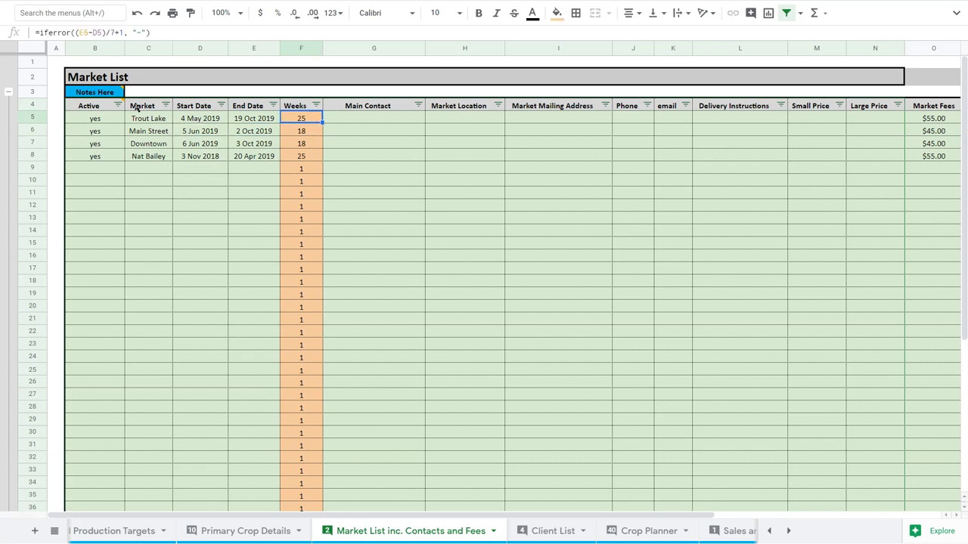
key(Down)
key(Up)
key(Down)
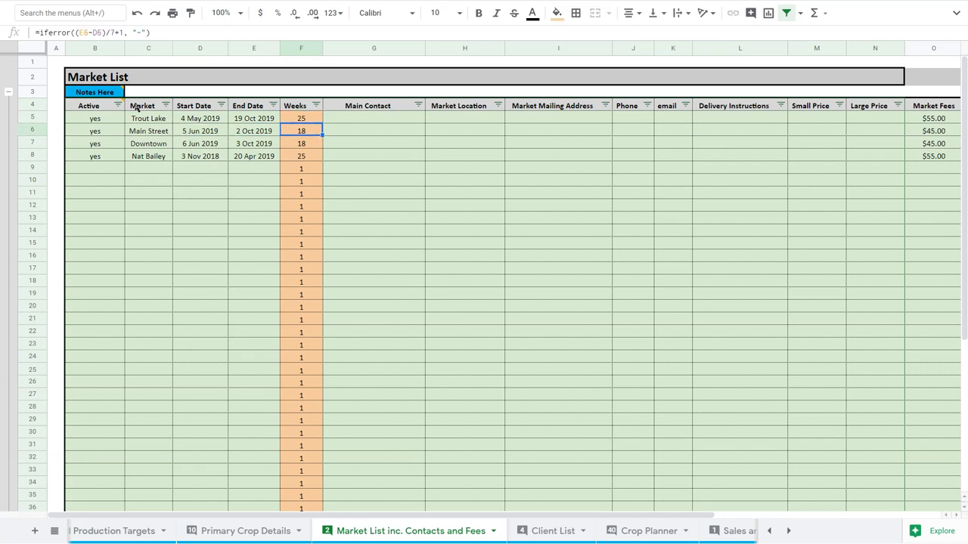
key(Down)
key(Left)
key(Left)
key(Right)
key(Right)
key(Up)
key(Up)
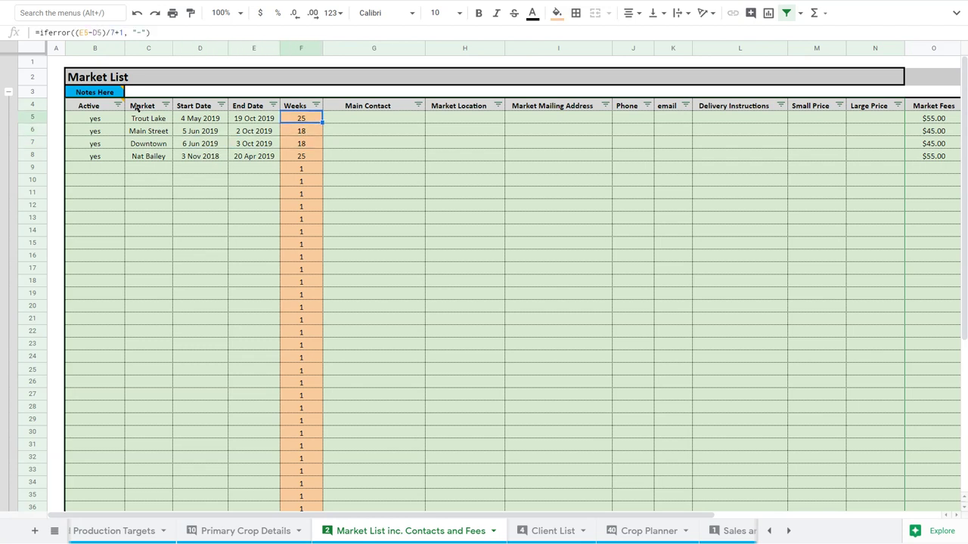
key(Down)
key(Down)
key(Down)
key(Left)
key(Left)
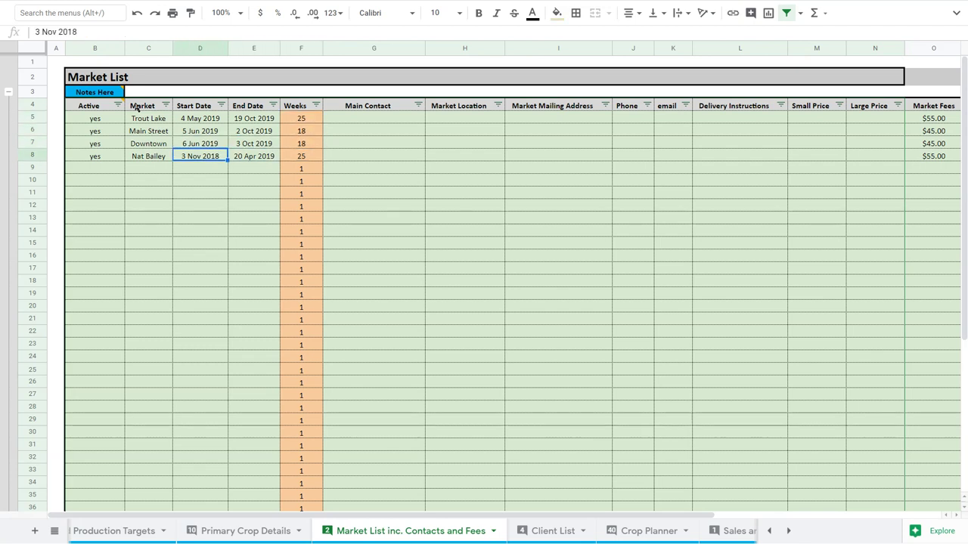
key(Right)
key(Right)
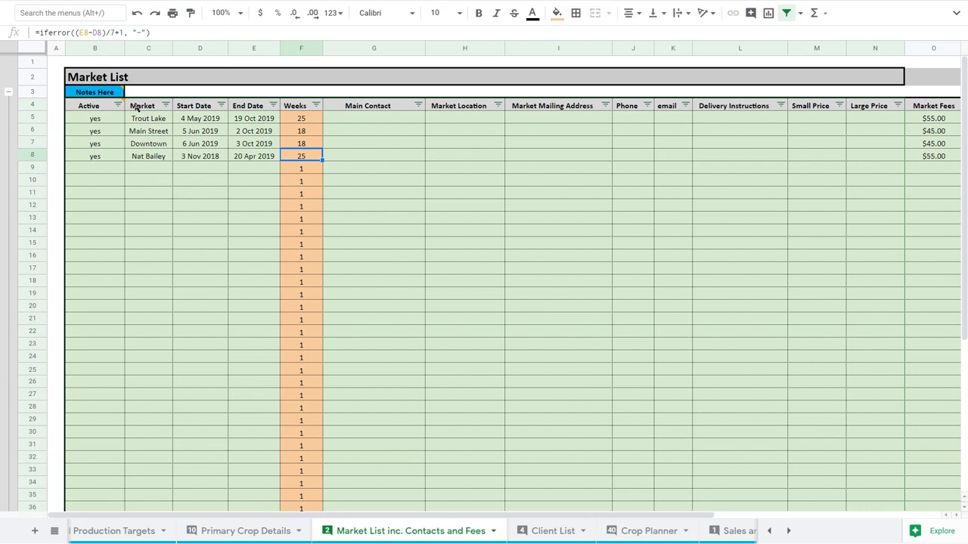
key(Up)
key(Up)
key(Up)
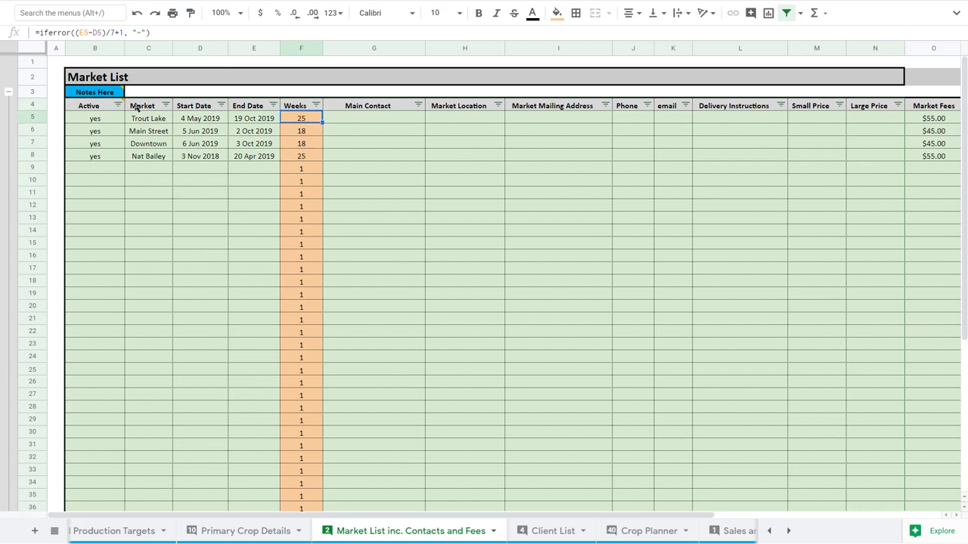
key(Right)
key(Right)
key(Right)
key(Right)
key(Right)
key(Right)
key(Right)
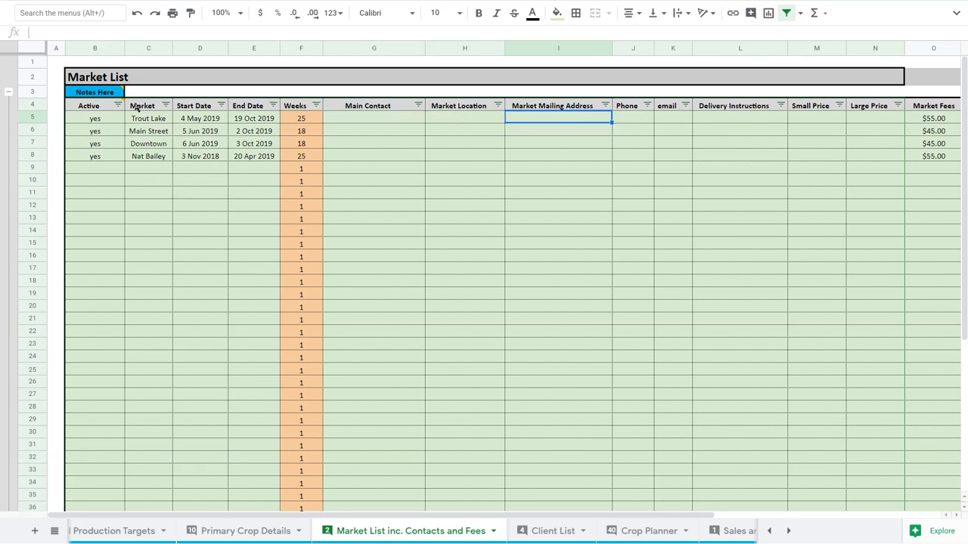
key(Right)
key(Right)
key(Right)
key(Right)
key(Right)
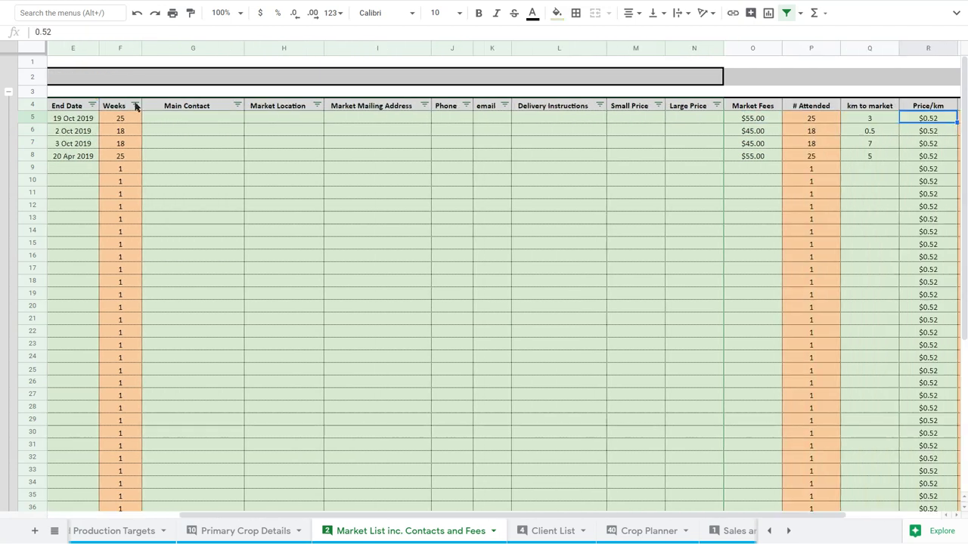
key(Left)
key(Left)
key(Left)
key(Left)
key(Right)
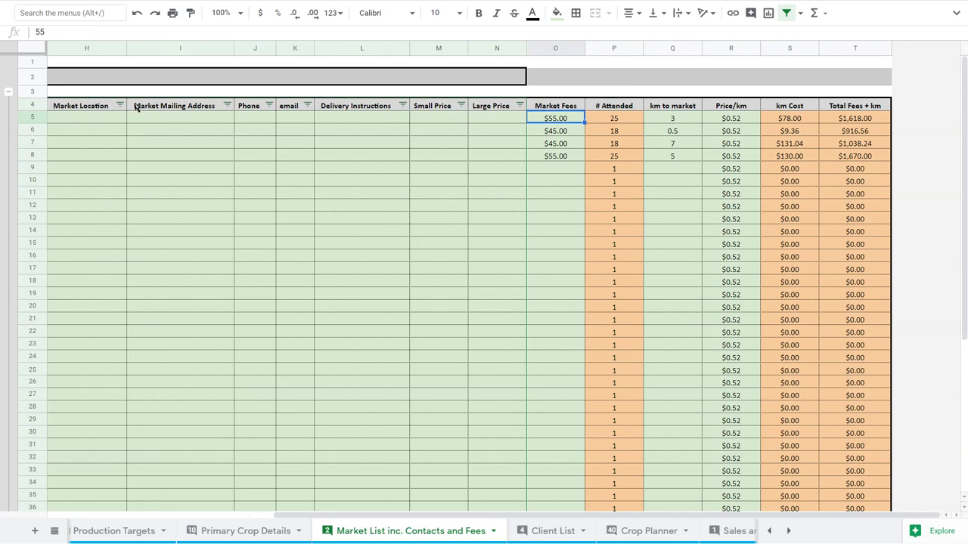
key(Right)
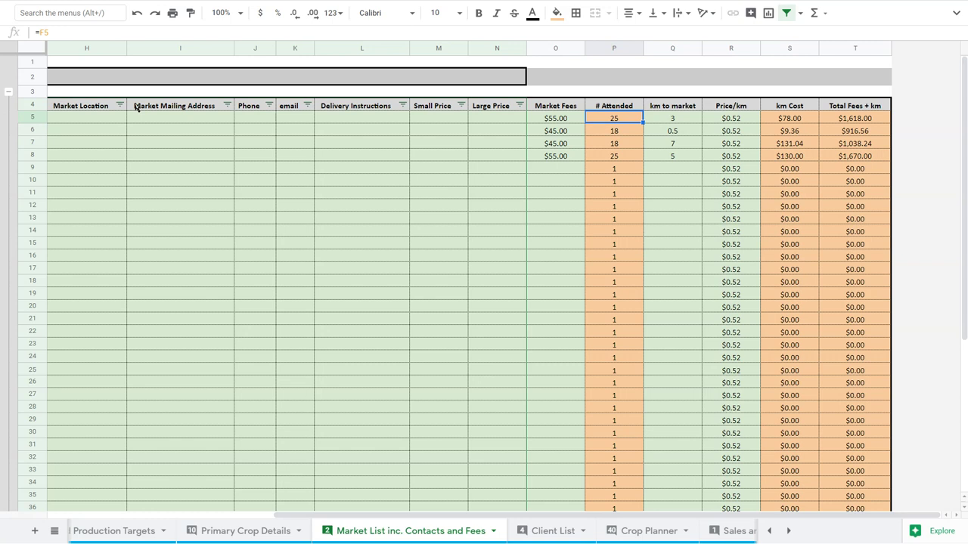
key(Right)
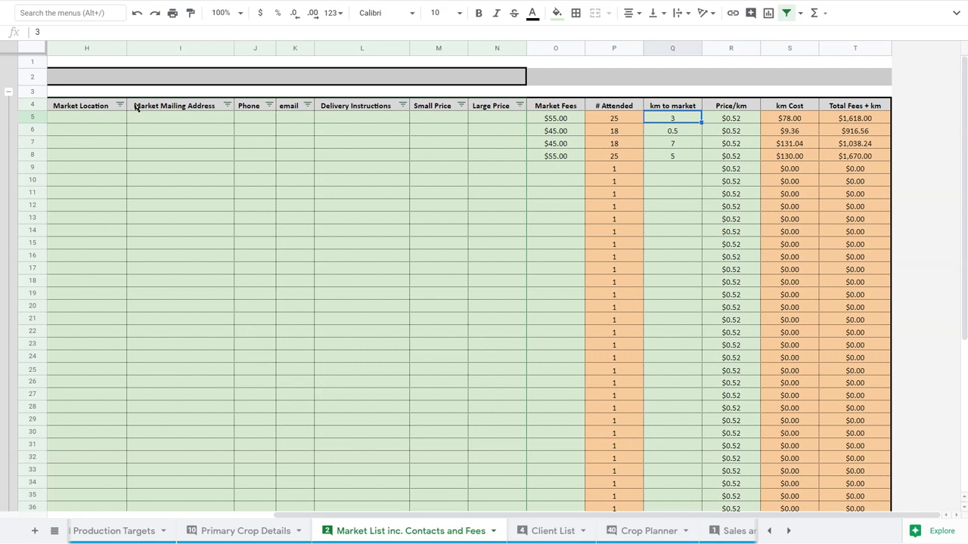
key(Down)
key(Down)
key(Down)
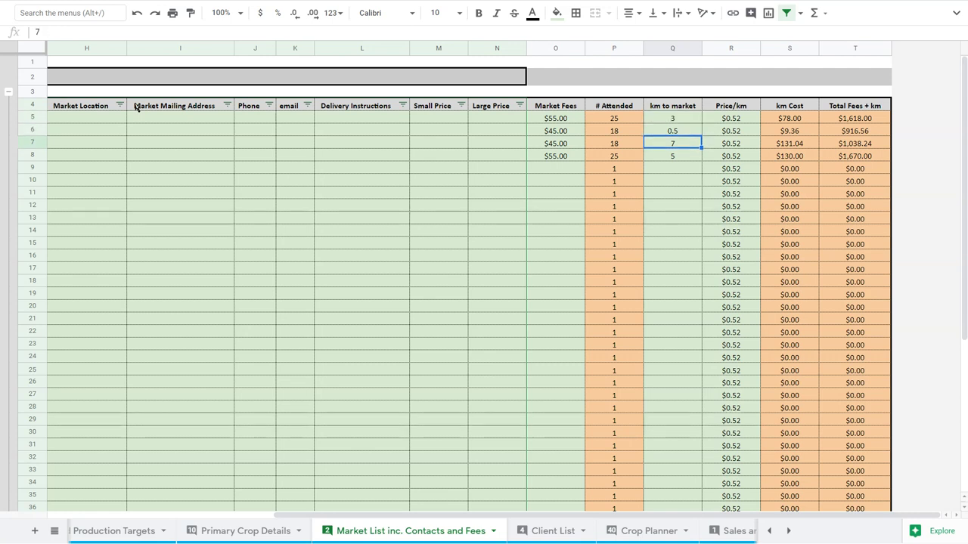
key(Up)
key(Up)
key(Up)
key(Down)
key(Down)
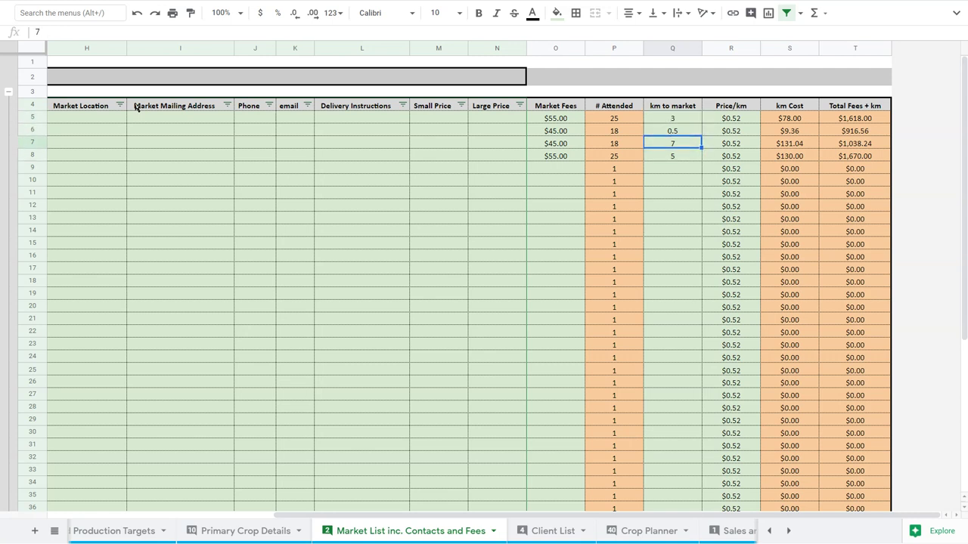
key(Up)
key(Up)
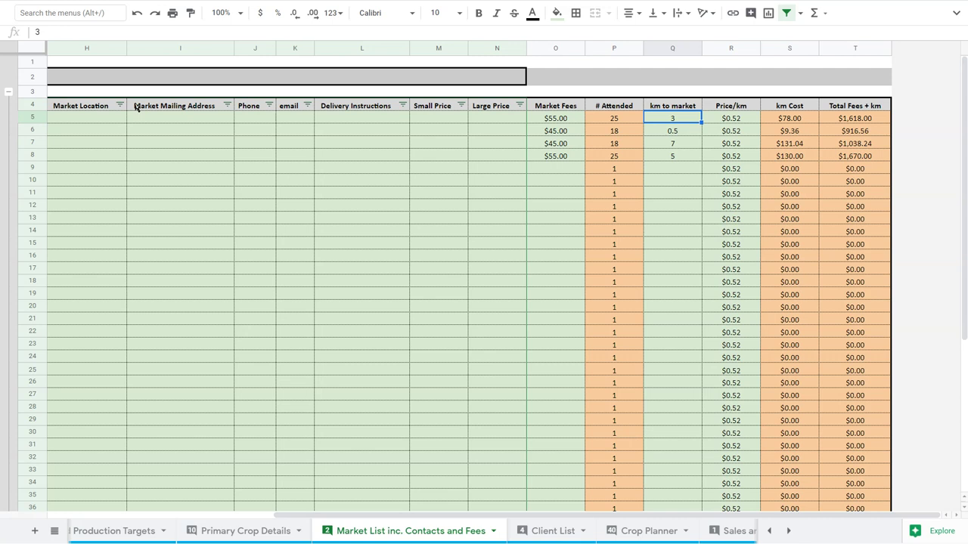
key(Right)
key(Right)
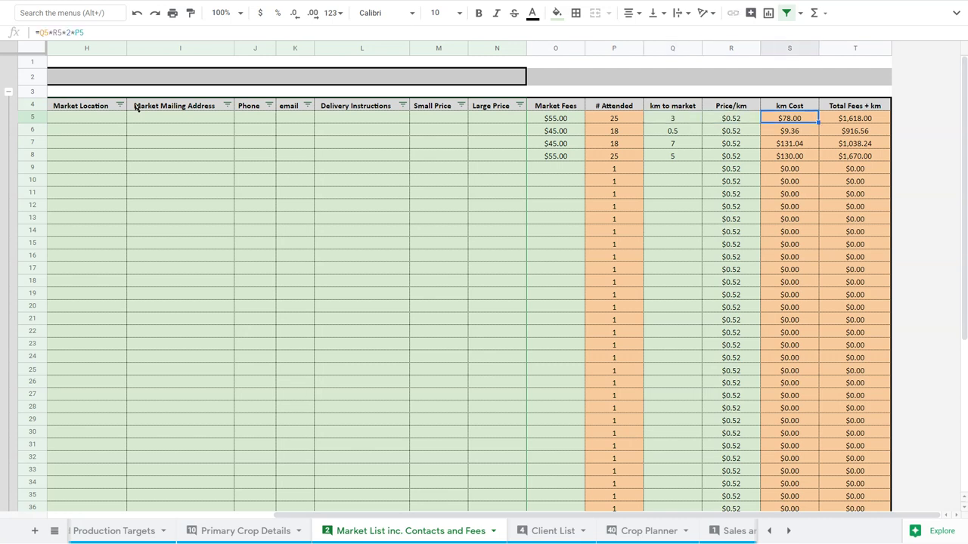
key(Down)
key(Down)
key(Down)
key(Up)
key(Up)
key(Up)
key(Right)
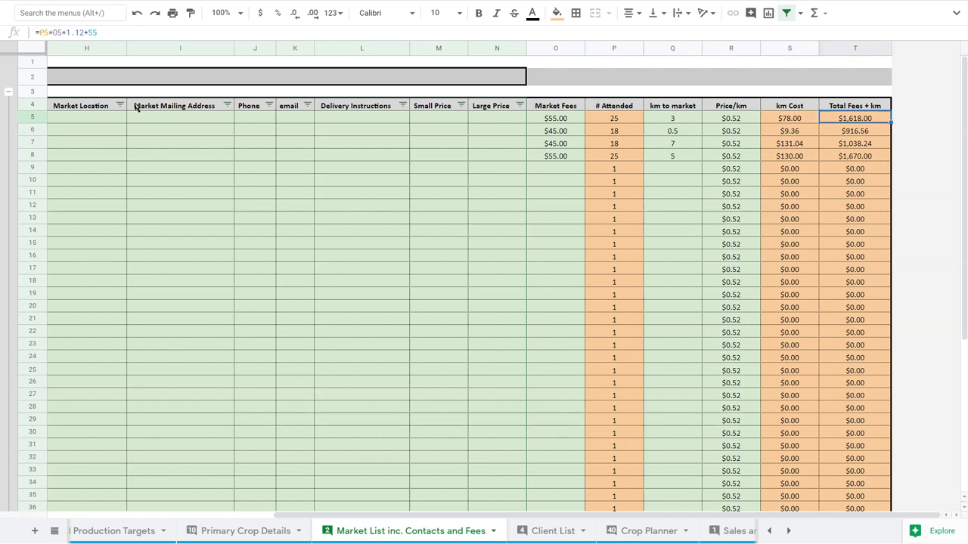
key(Down)
key(Down)
key(Down)
key(Up)
key(Up)
key(Up)
click(67, 32)
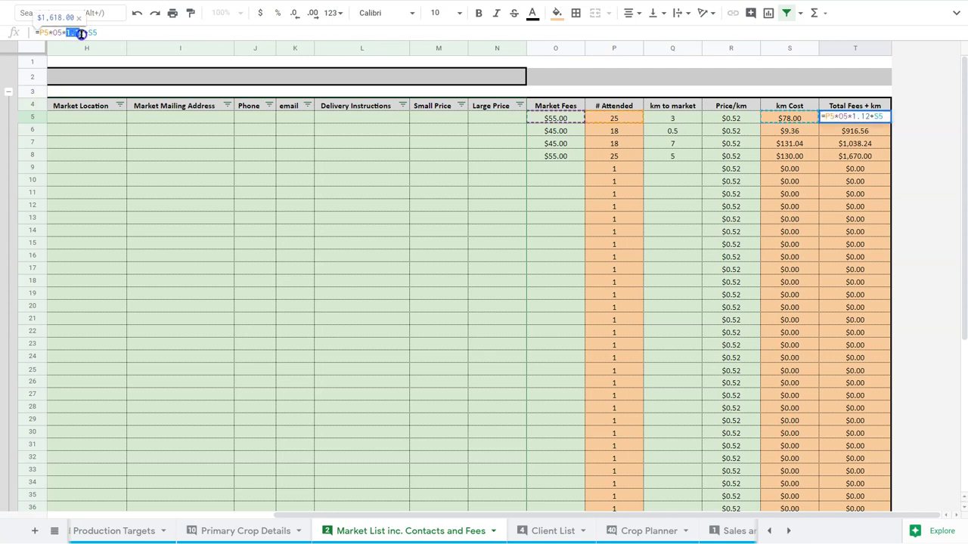
double_click(79, 32)
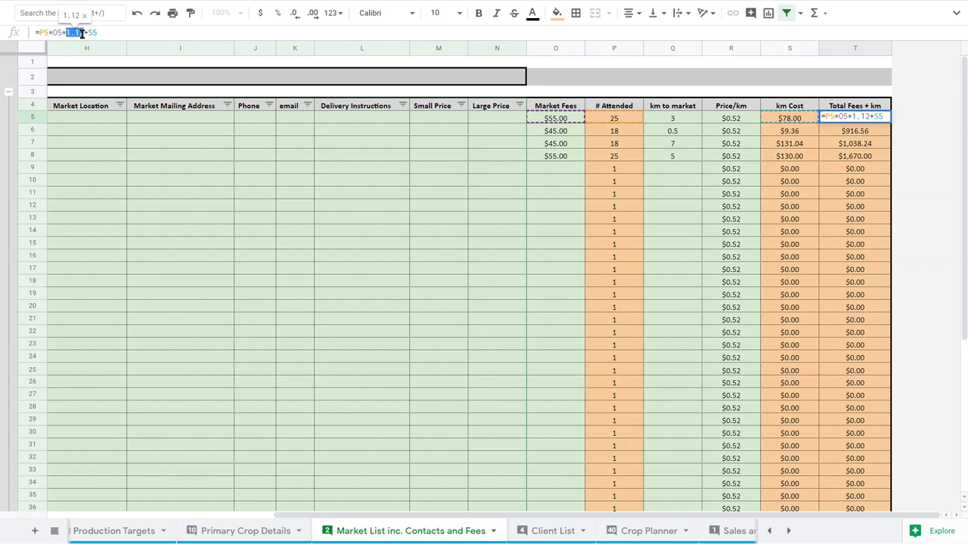
click(852, 143)
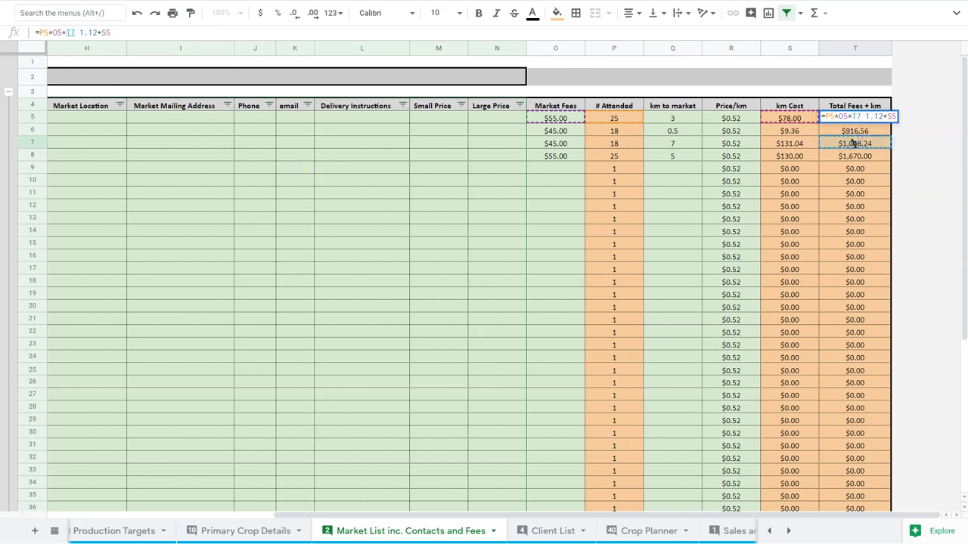
key(Escape)
key(Down)
key(Down)
key(Down)
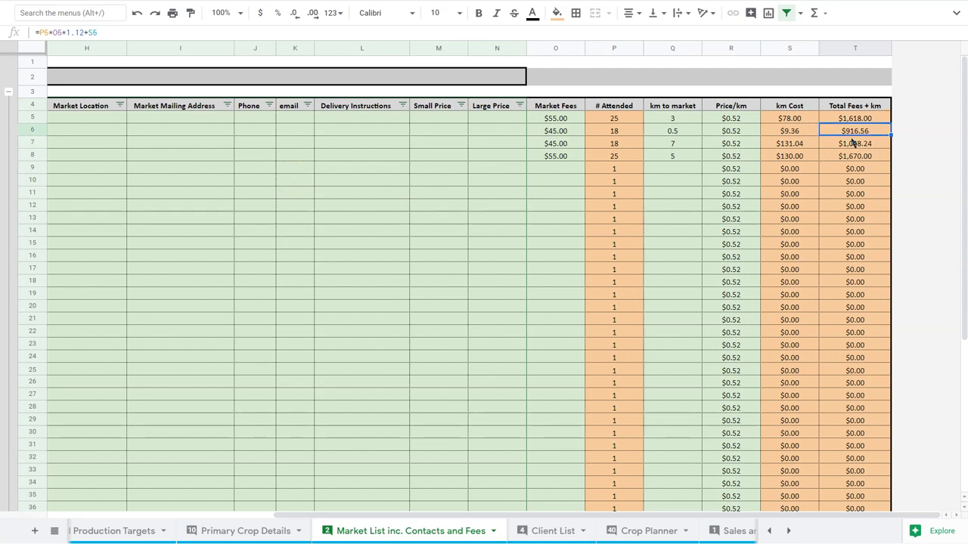
key(Up)
key(Up)
key(Up)
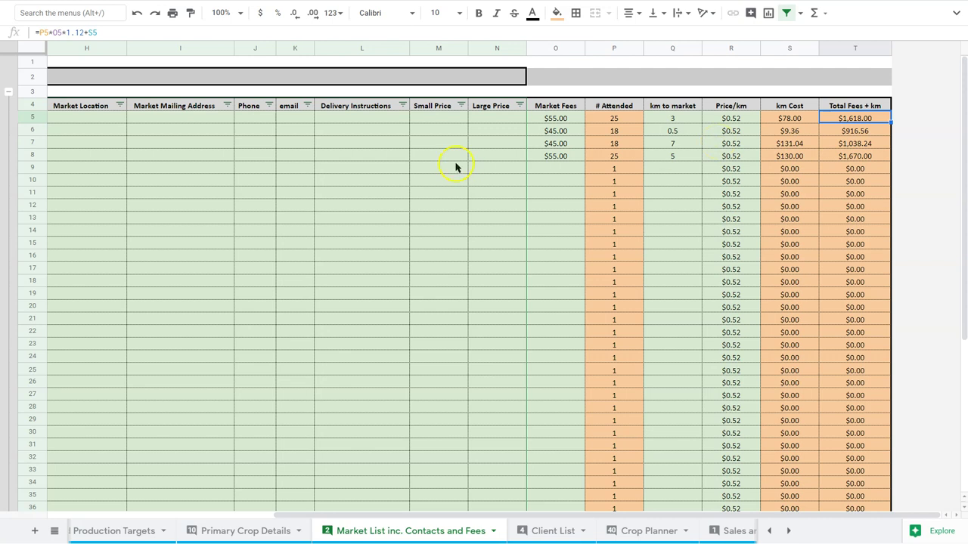
- Scroll back to column A, read the Active column note, and select Downtown's Active cell B7
scroll(371, 159, left, 5)
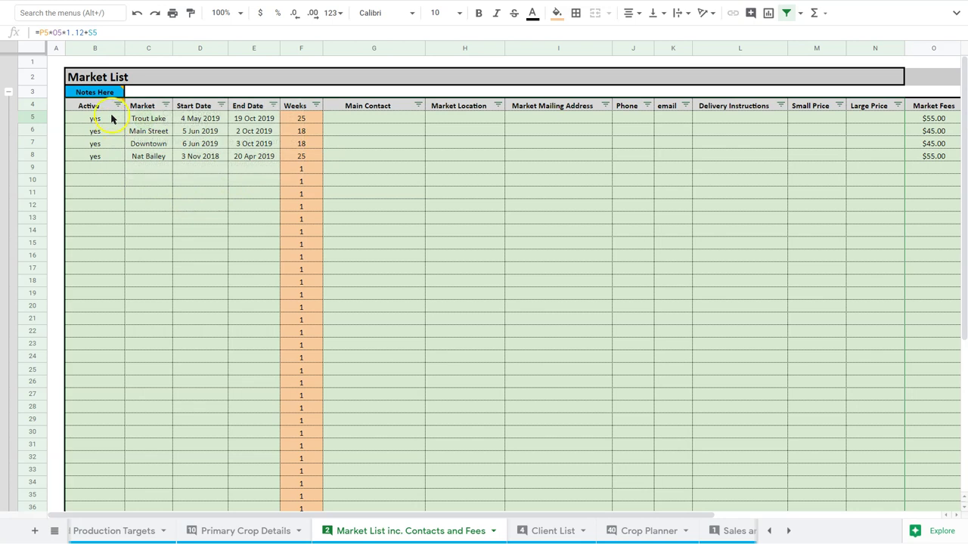
mouse_move(114, 114)
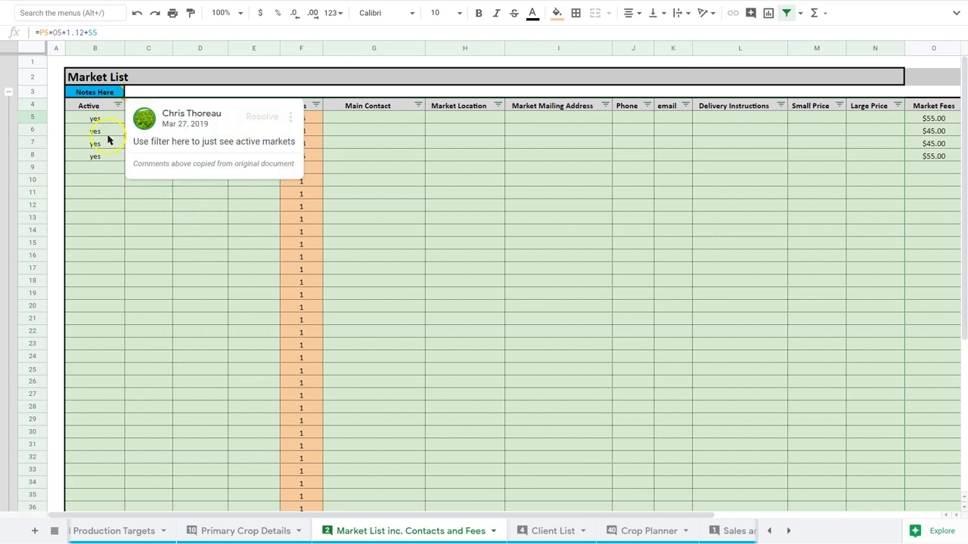
click(107, 141)
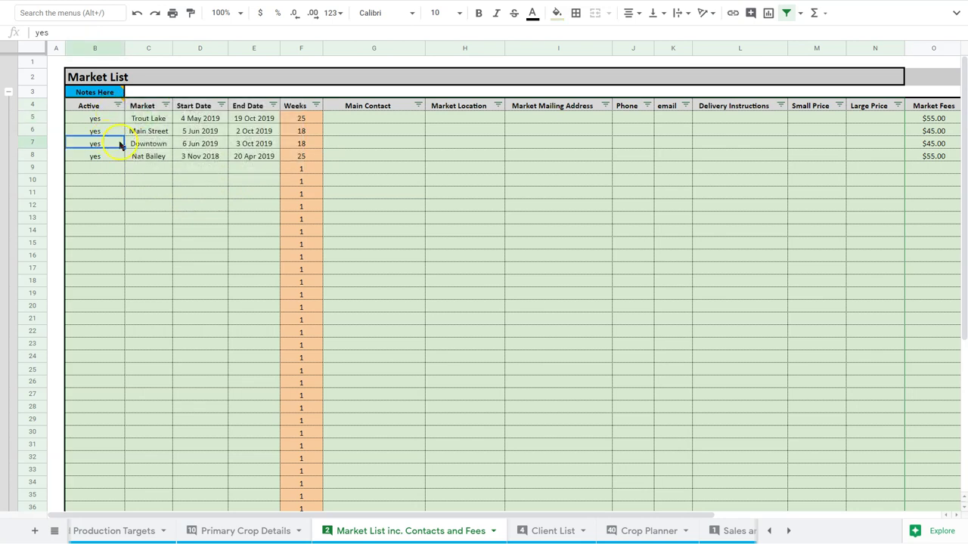
- Mark the Downtown market as no in the Active column (cell B7)
text(Notes Here)
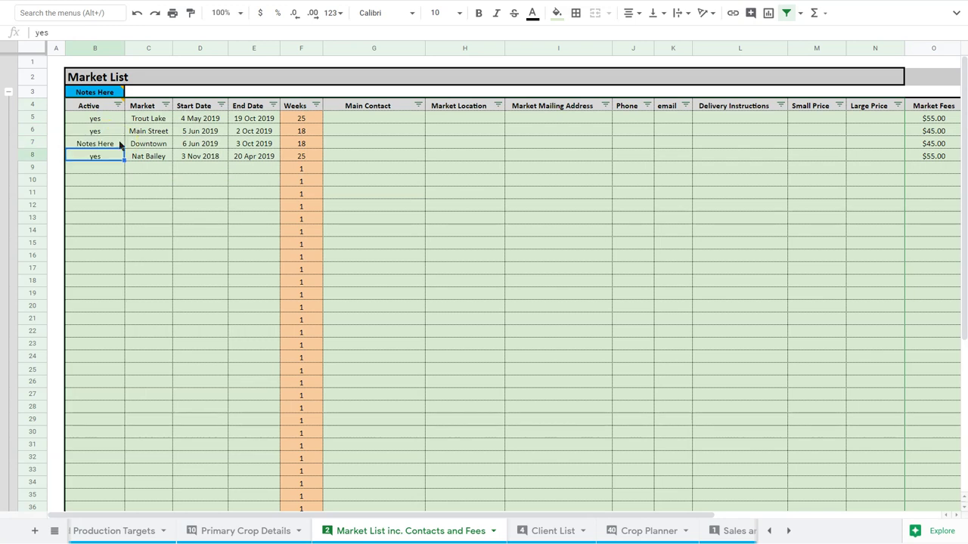
key(Return)
text(no)
key(Return)
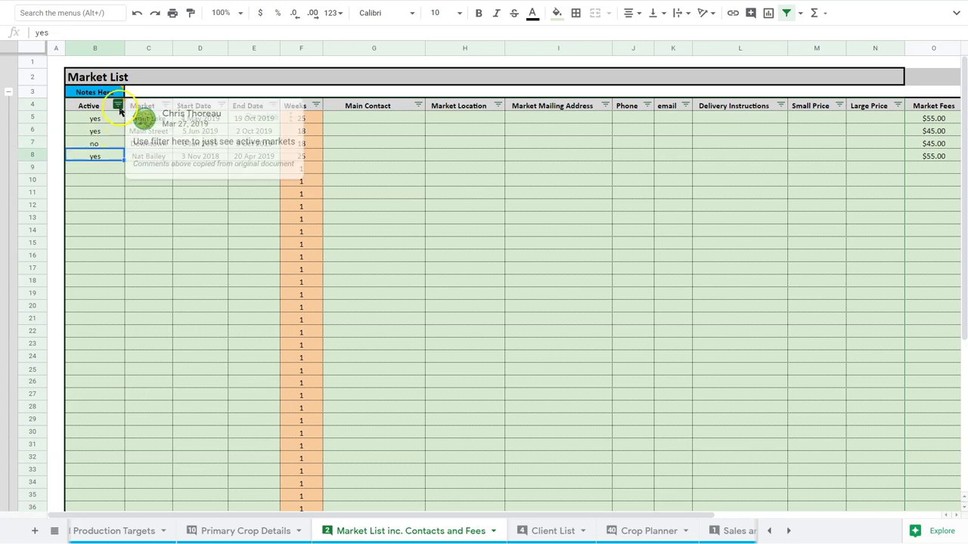
- Filter the Active column to exclude no, hiding the inactive Downtown market
click(119, 106)
click(141, 292)
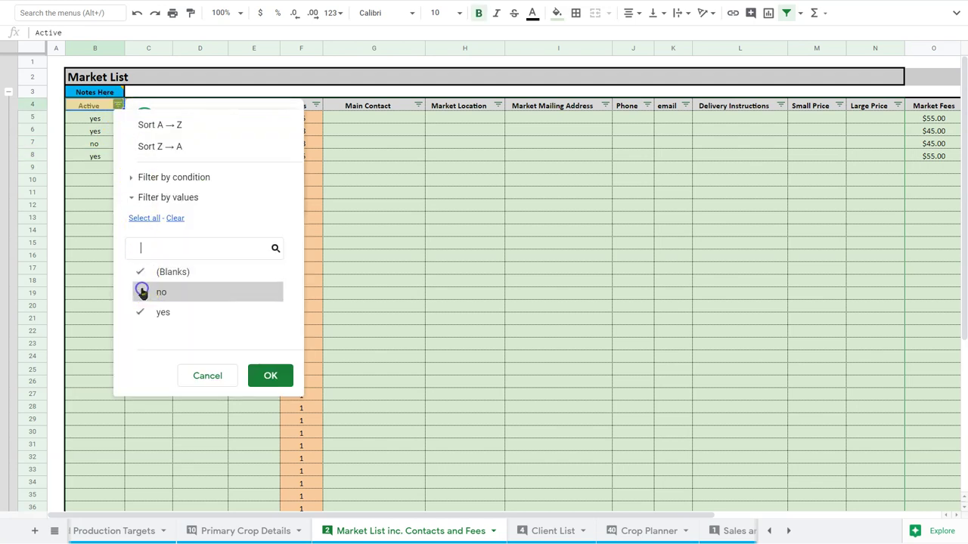
click(264, 376)
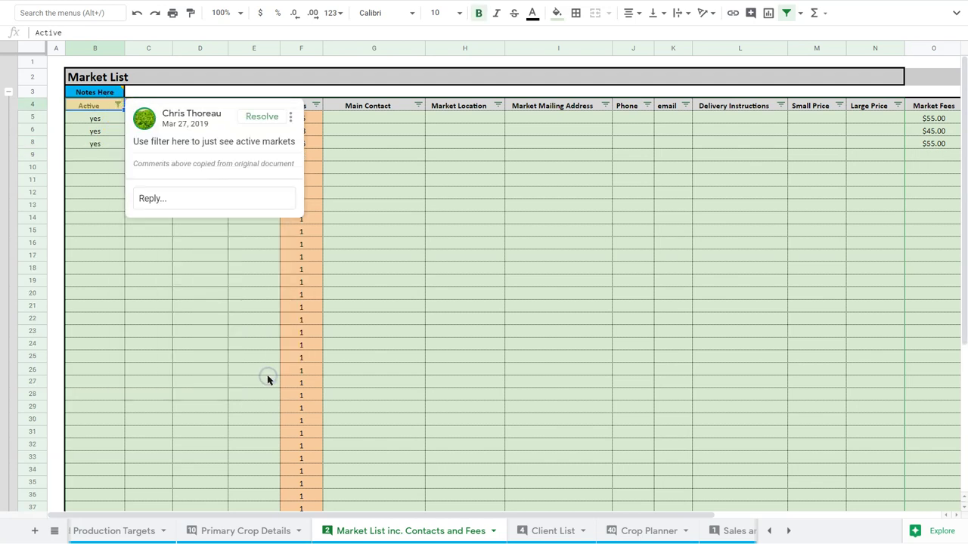
click(154, 298)
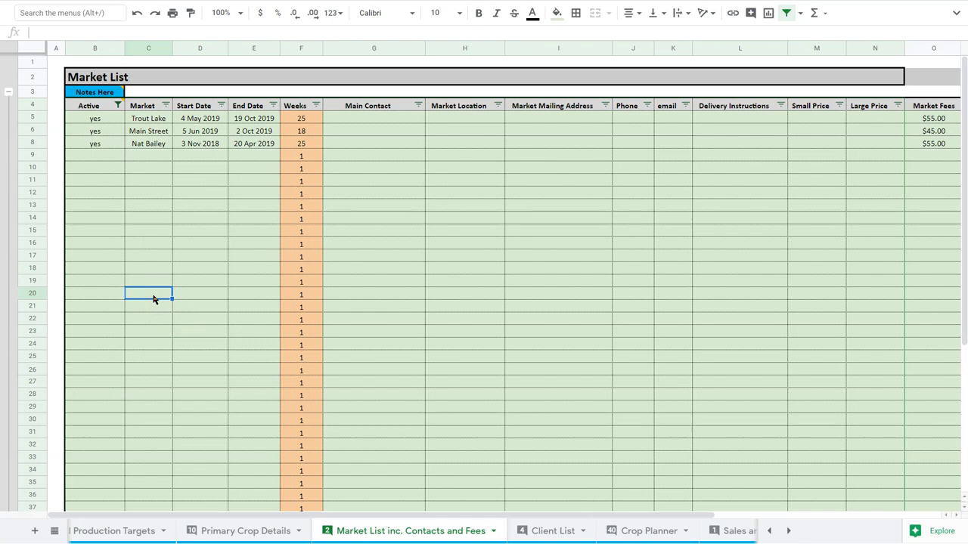
- Reset the Active filter to Select all so every market shows again
click(118, 105)
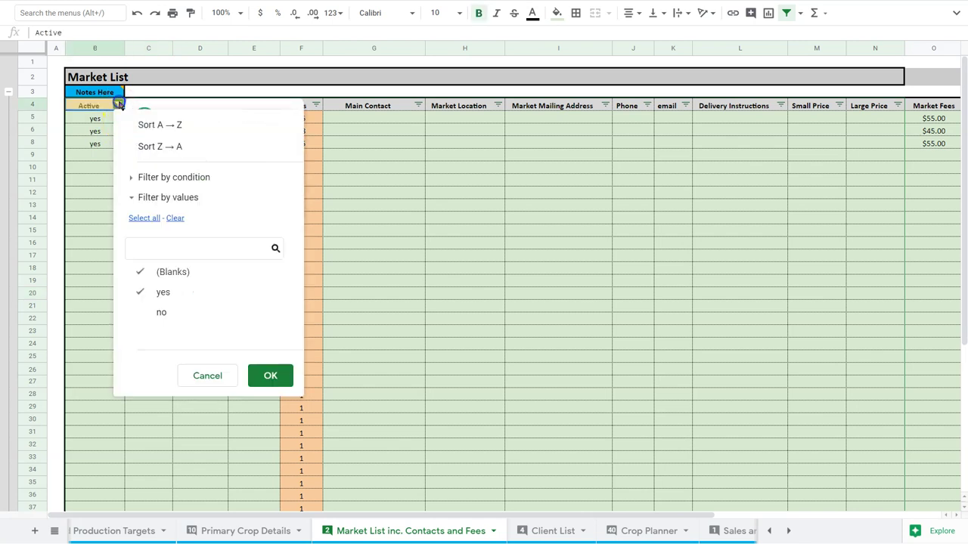
click(144, 218)
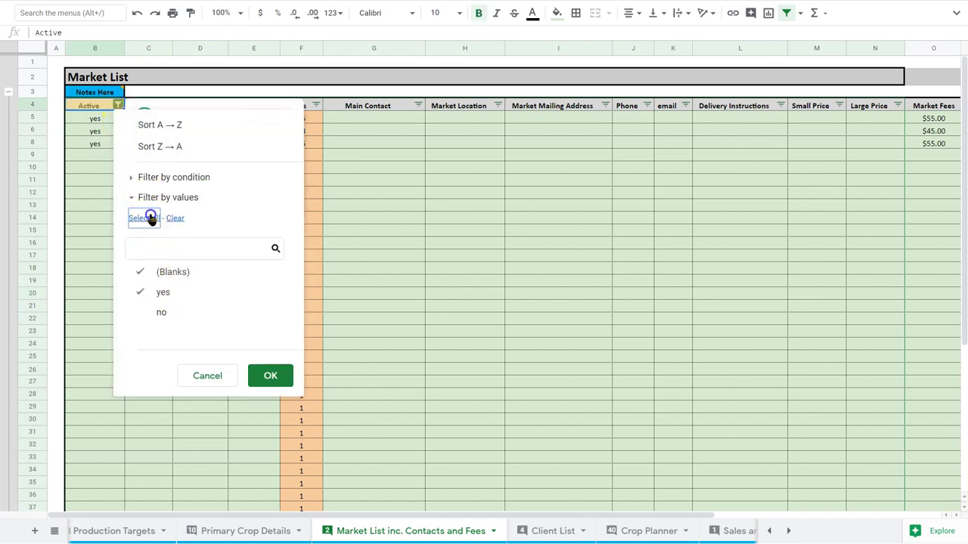
click(269, 375)
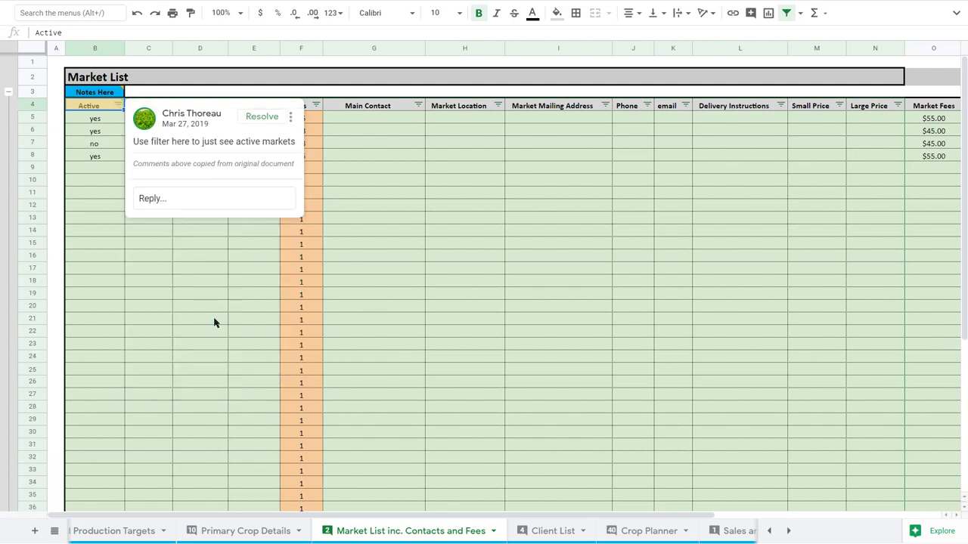
click(204, 306)
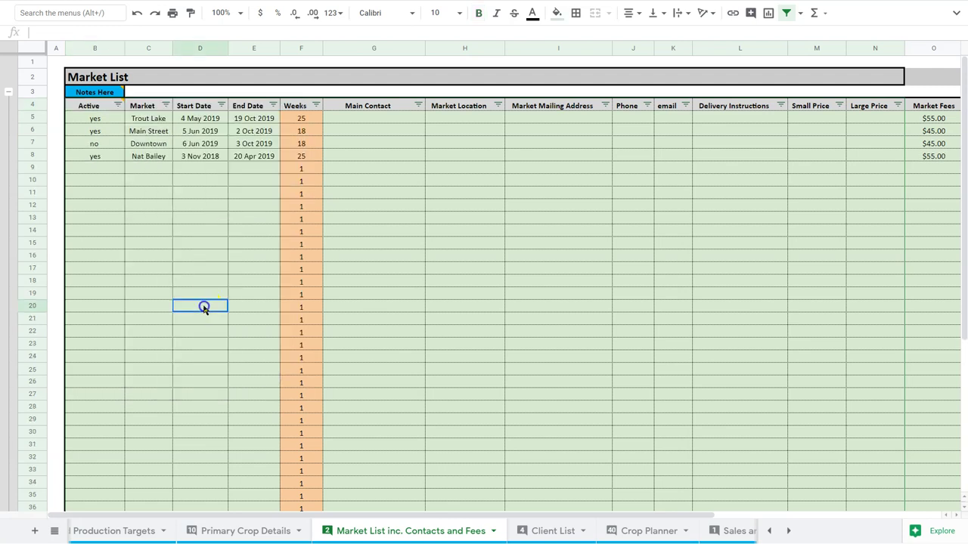
- Collapse the market rows, switch to the Client List sheet, and expand its client table
click(8, 153)
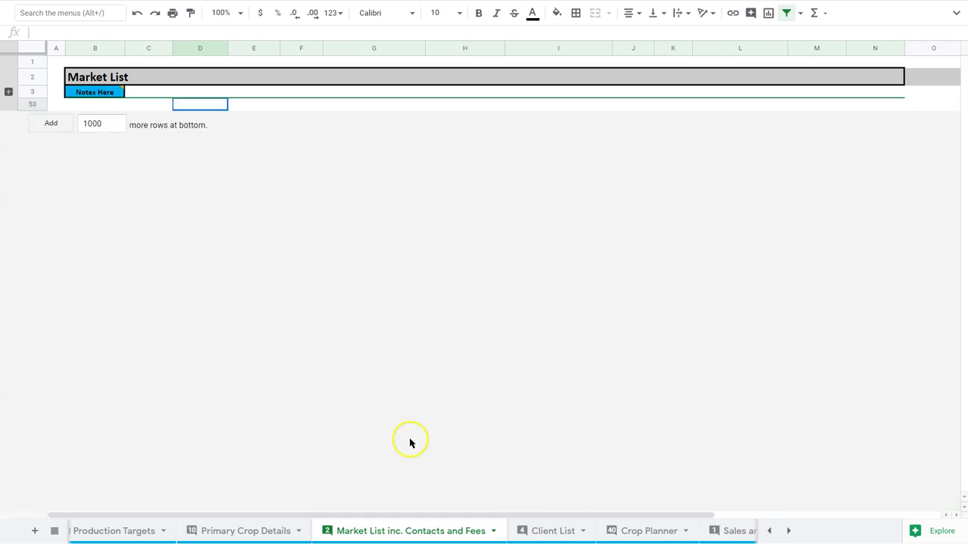
click(547, 528)
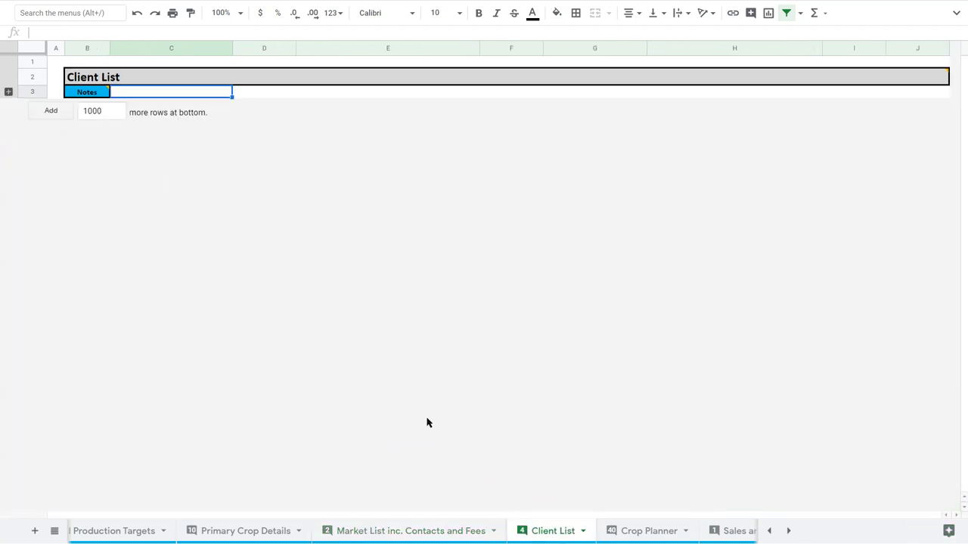
click(9, 92)
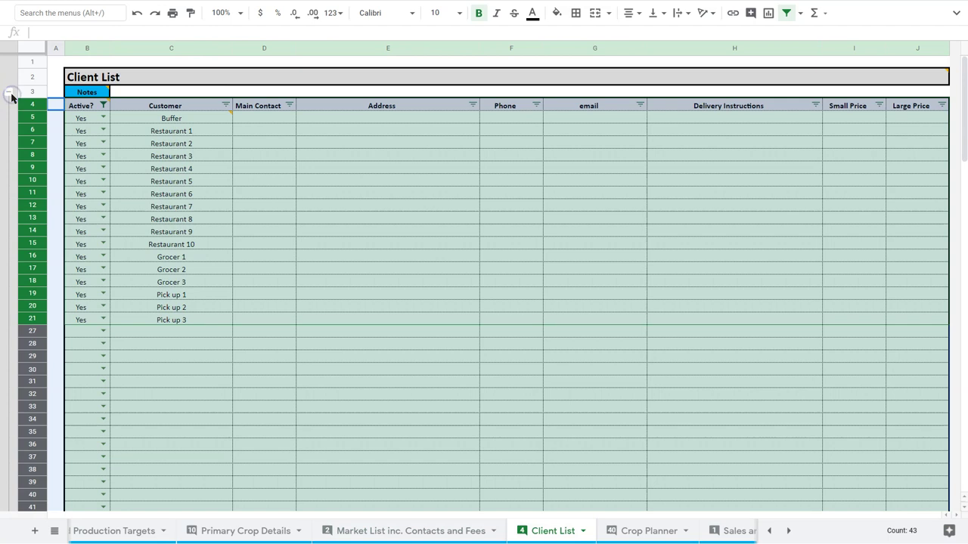
- Select the Restaurant 5 and Restaurant 6 customer entries in the client table
click(183, 182)
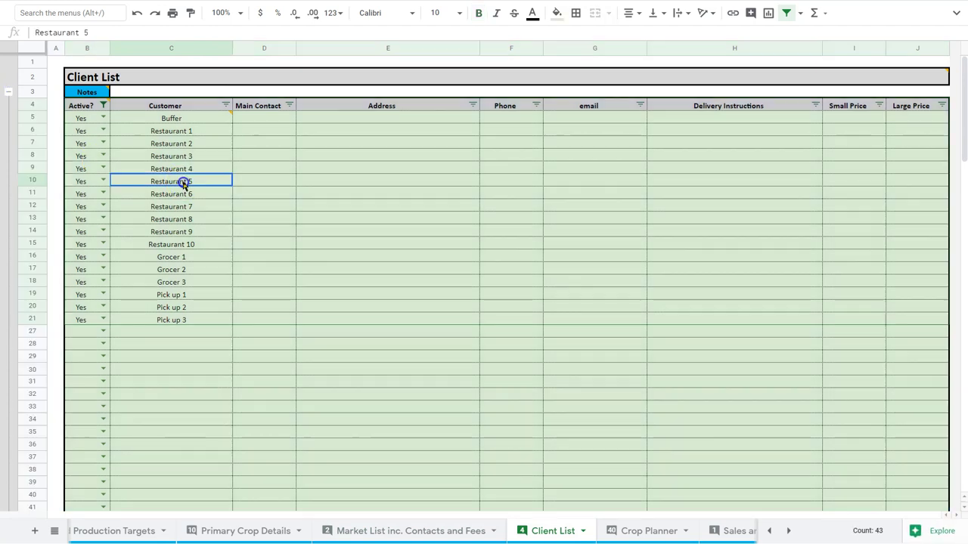
click(203, 127)
click(198, 189)
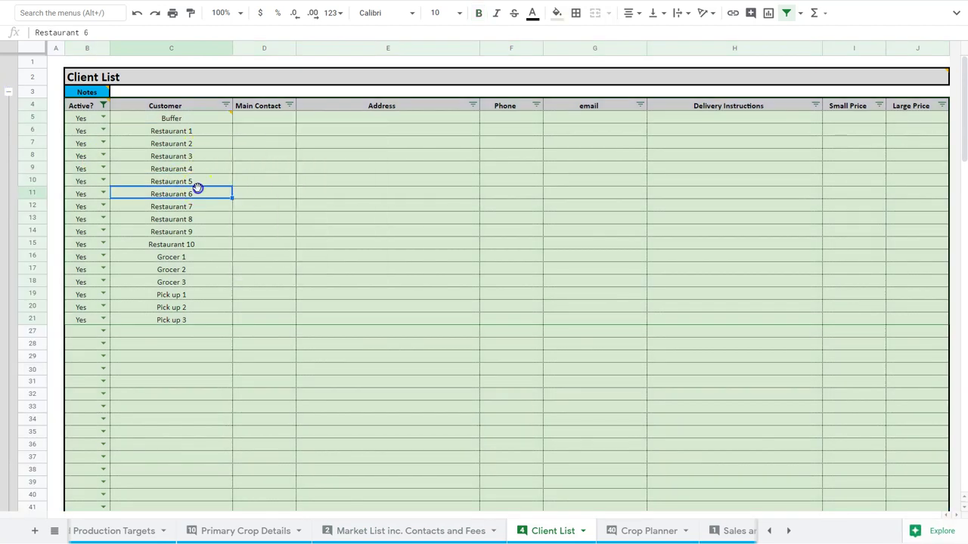
mouse_move(204, 121)
- Set Active? to No for Restaurant 6, Grocer 1 and Pick up 2 (B11, B16, B20)
click(102, 193)
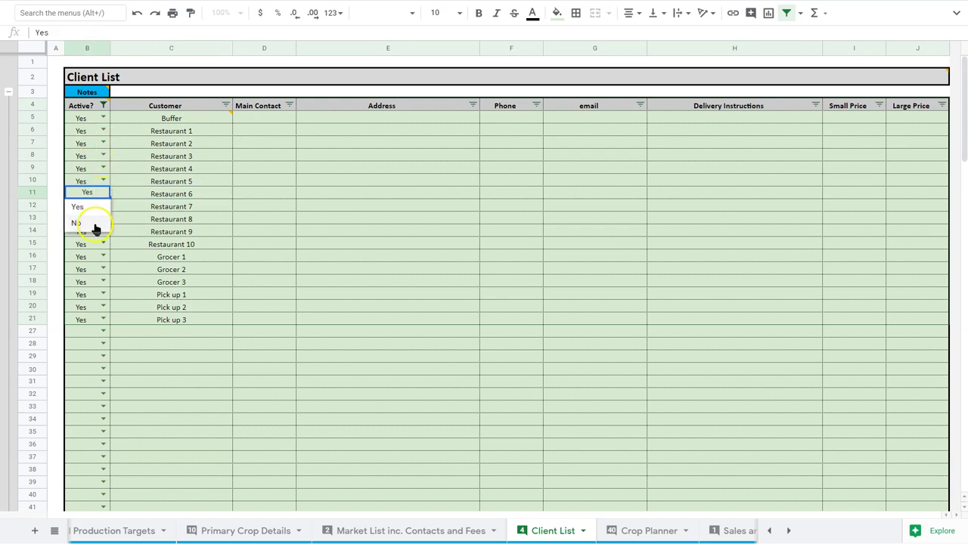
click(95, 226)
click(102, 257)
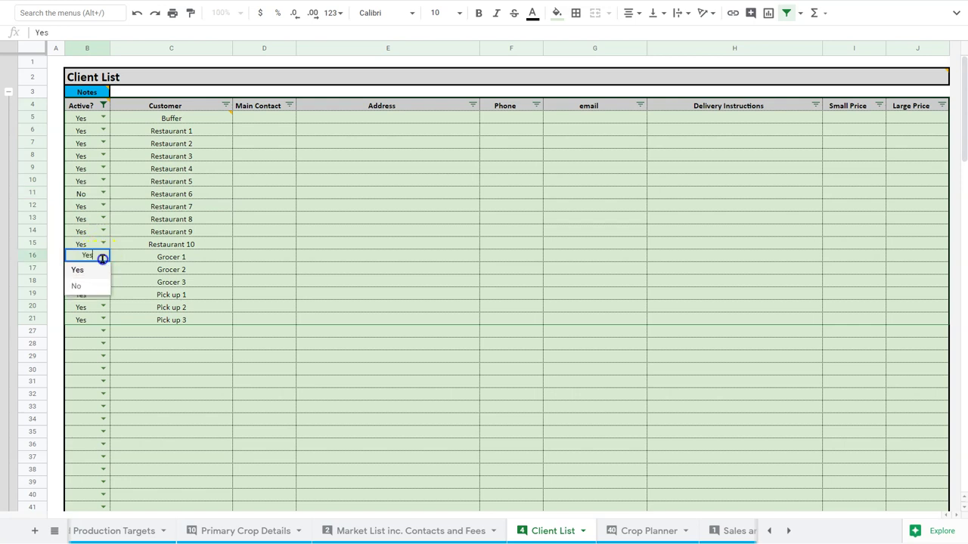
click(99, 283)
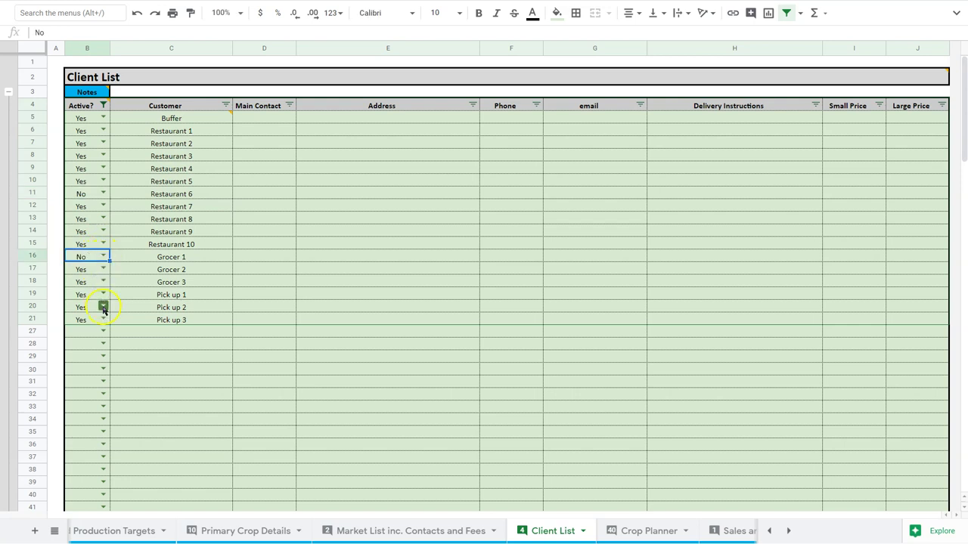
click(102, 307)
click(97, 334)
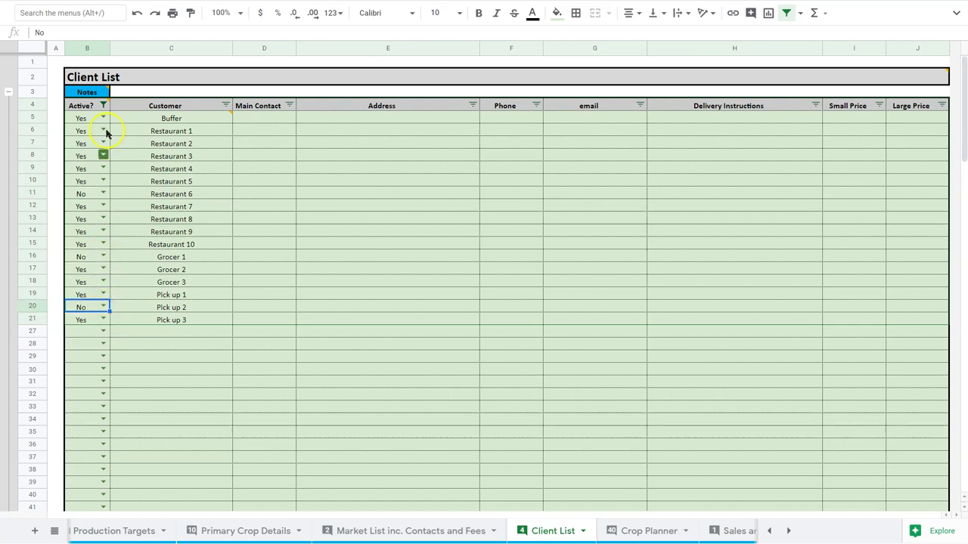
- Filter the Active? column to Yes only, hiding the inactive clients
click(102, 105)
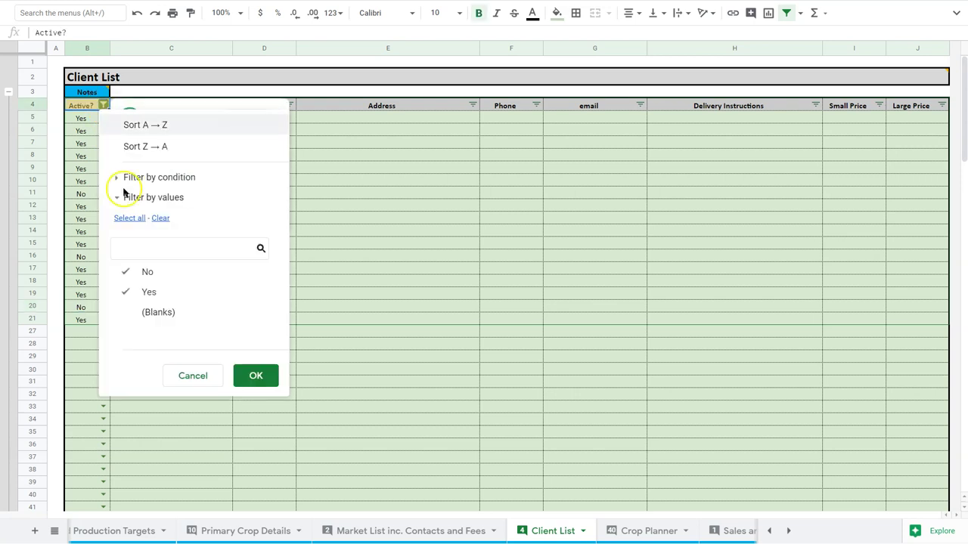
click(149, 273)
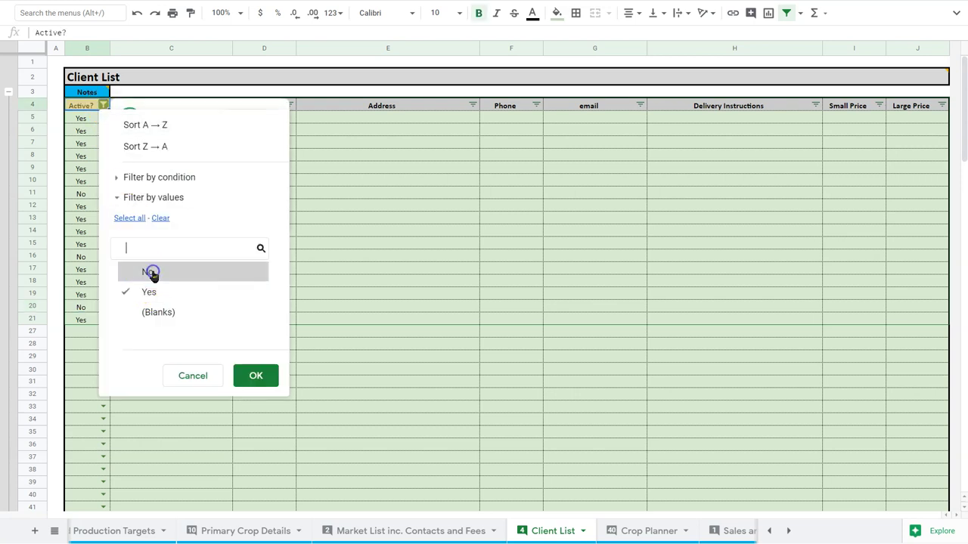
click(256, 384)
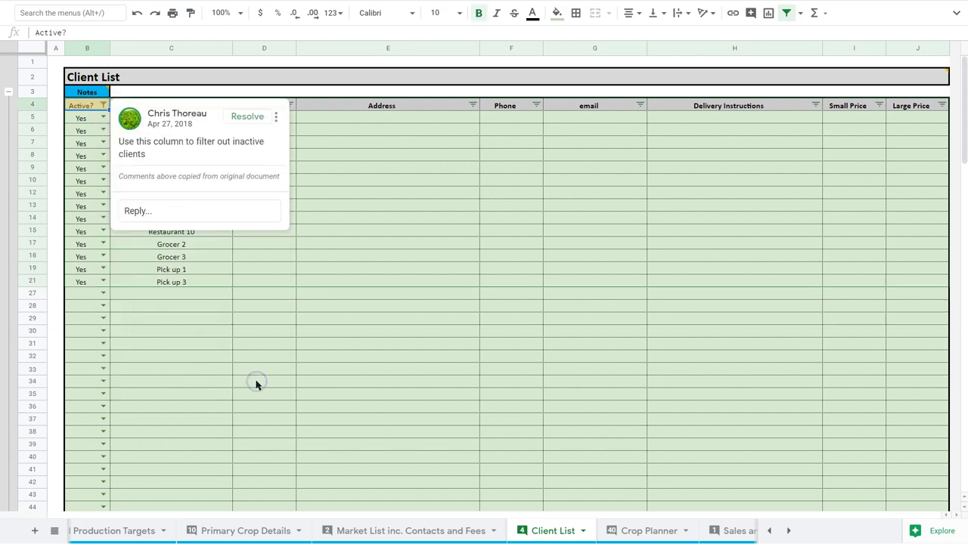
click(328, 182)
- Reset the Active? filter to Select all so every client shows again
click(103, 107)
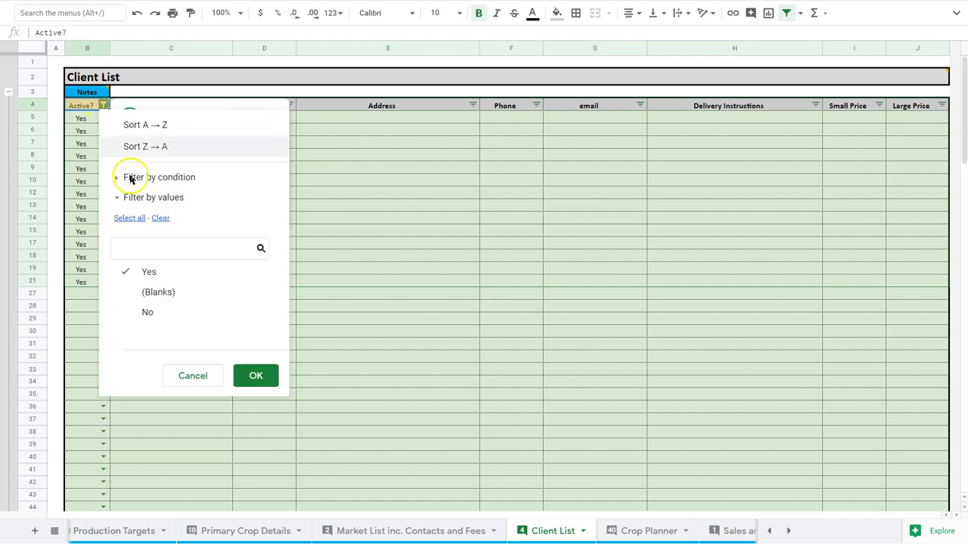
click(137, 220)
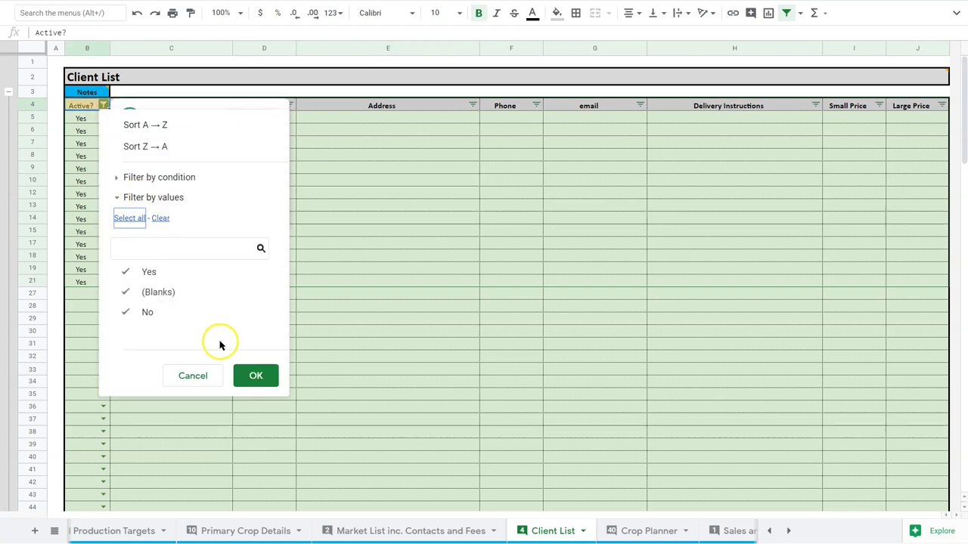
click(255, 375)
click(338, 284)
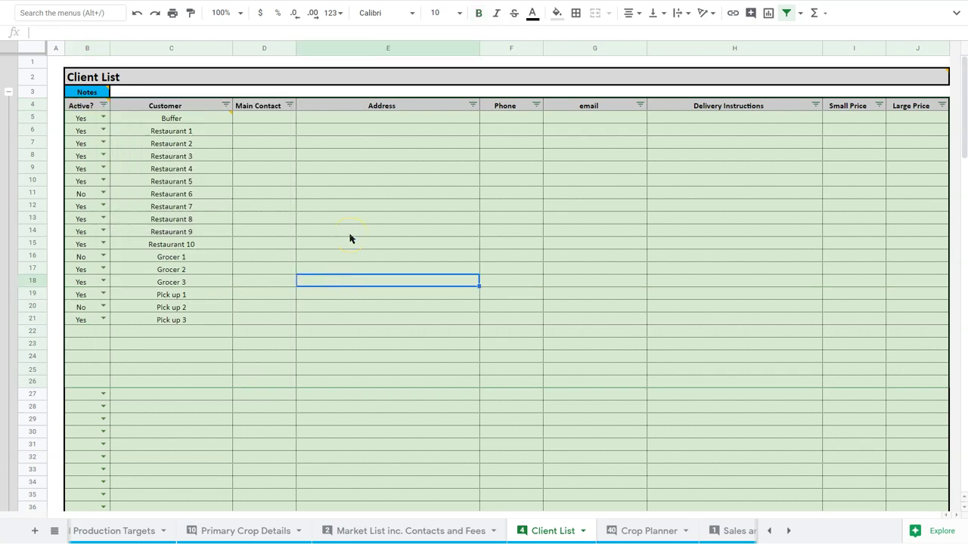
click(541, 204)
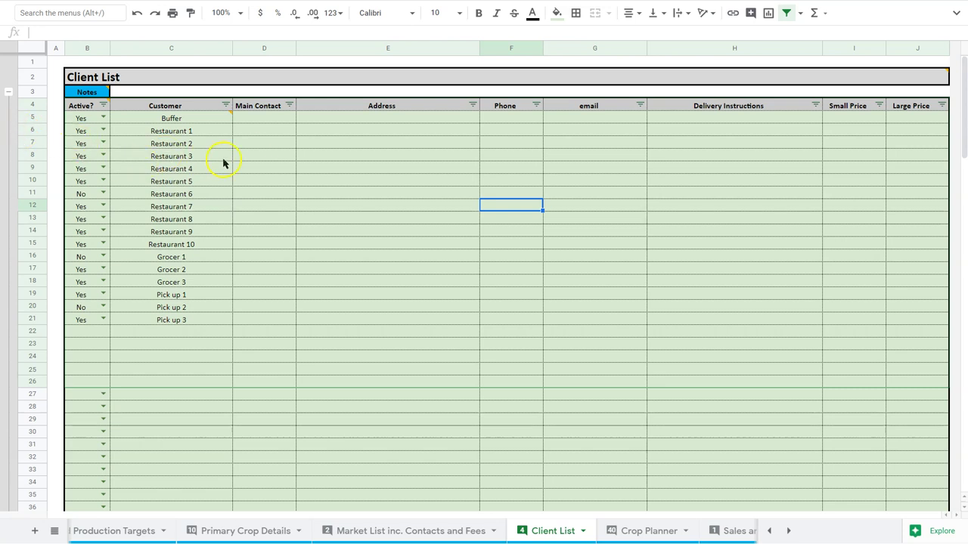
- Read the Buffer customer's comment, then switch to the Market List sheet and expand its market rows
click(182, 123)
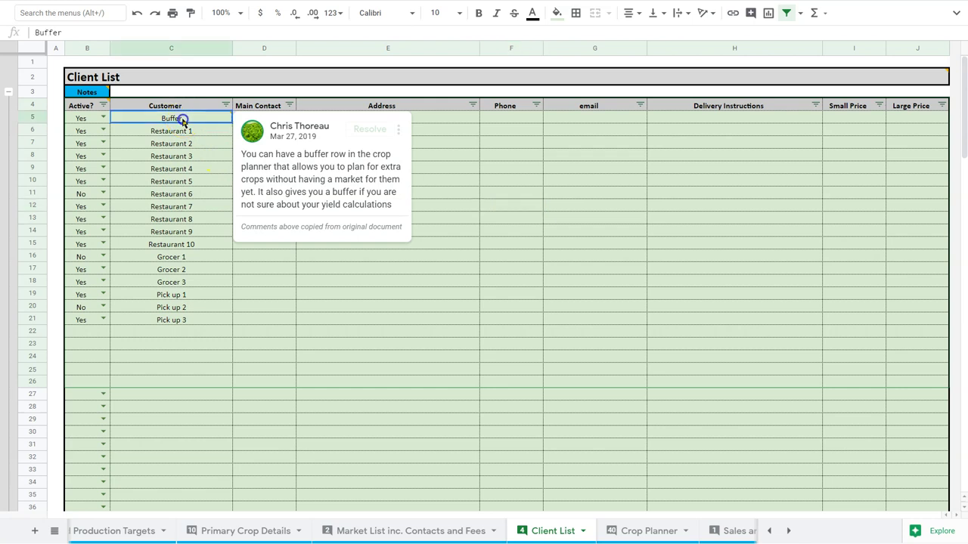
key(Down)
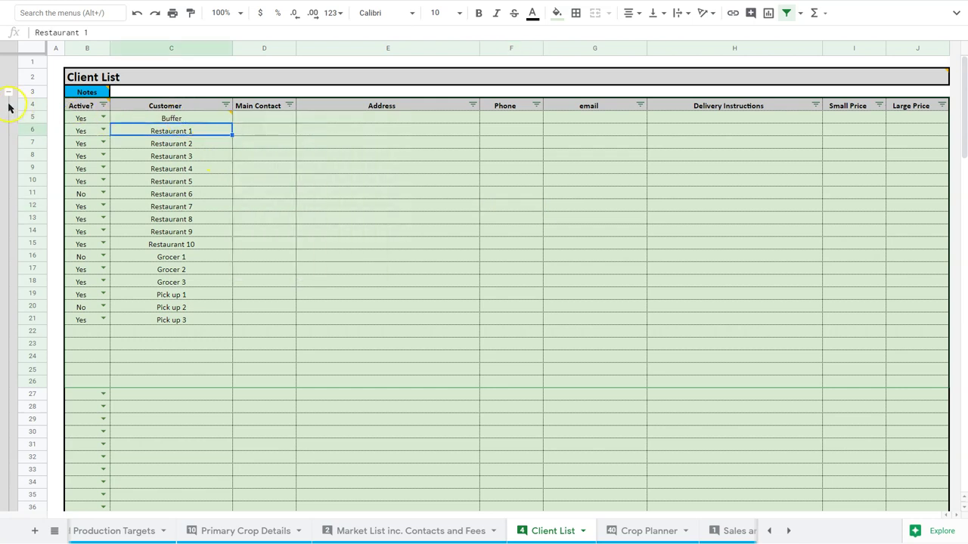
click(449, 530)
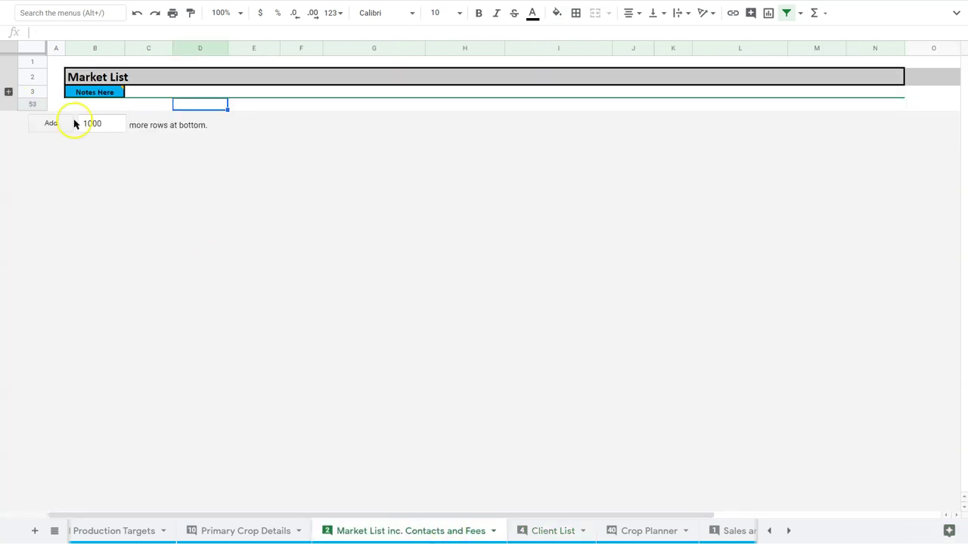
click(9, 92)
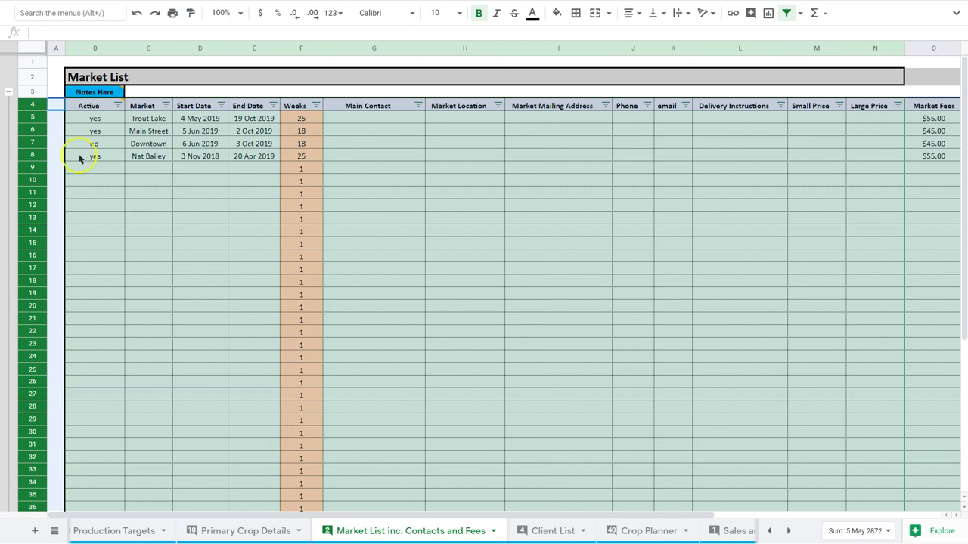
- Collapse the market rows, switch to the Client List sheet, and collapse its client rows
click(11, 132)
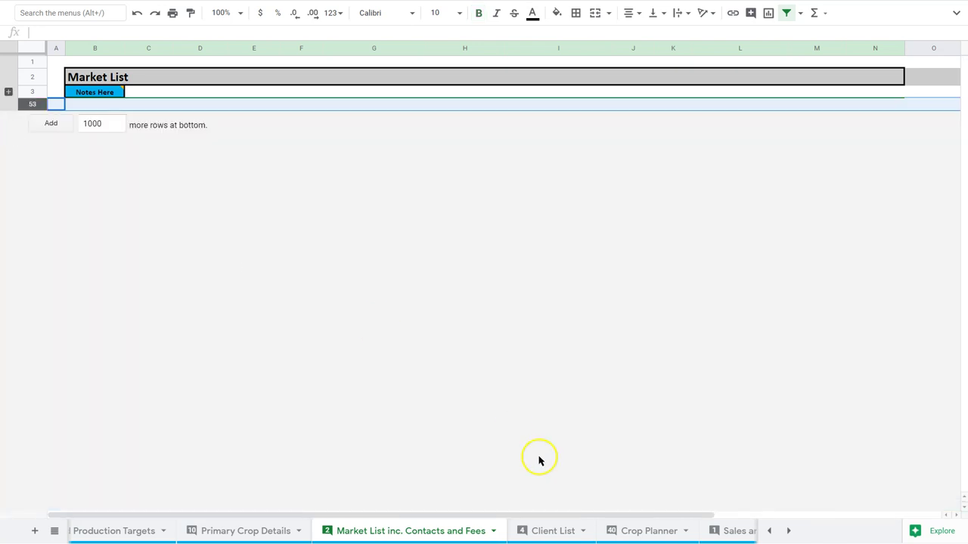
click(551, 530)
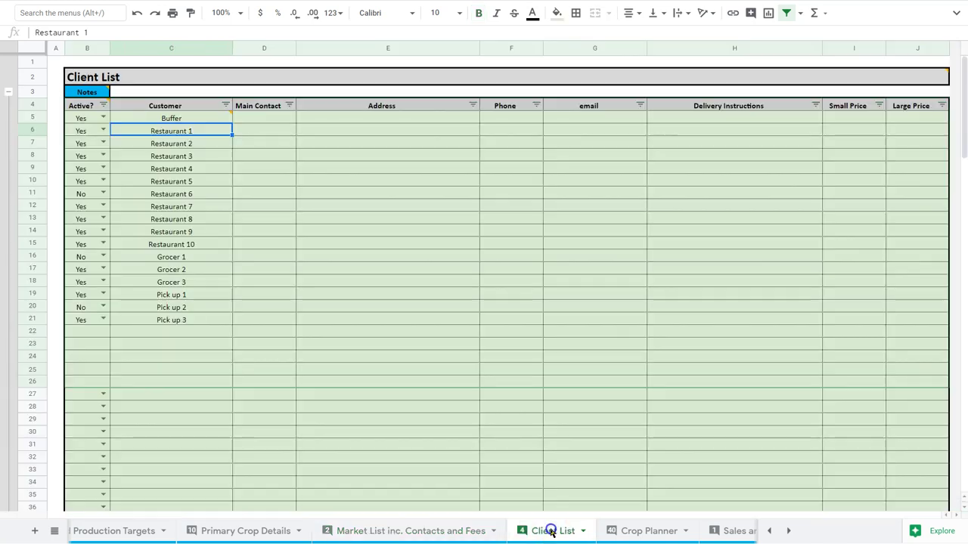
click(9, 160)
click(328, 358)
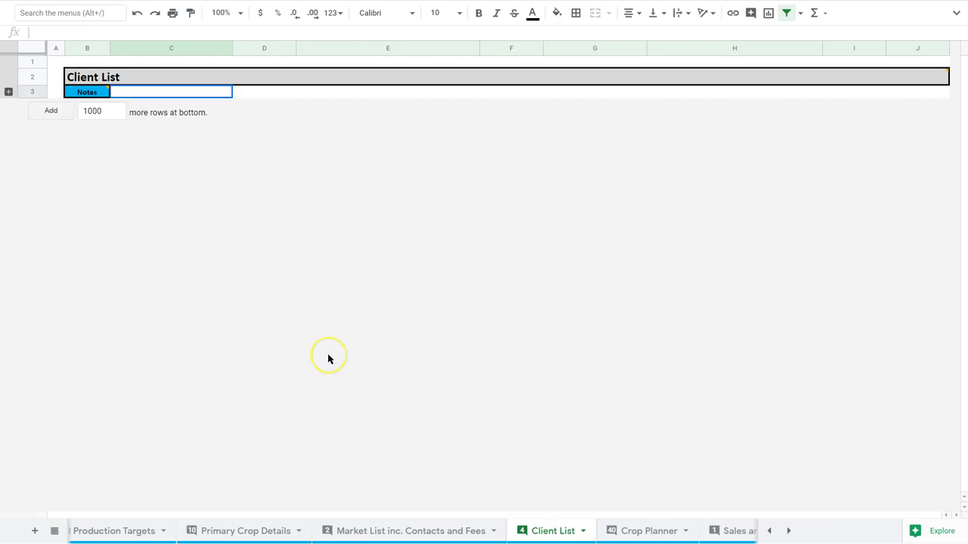